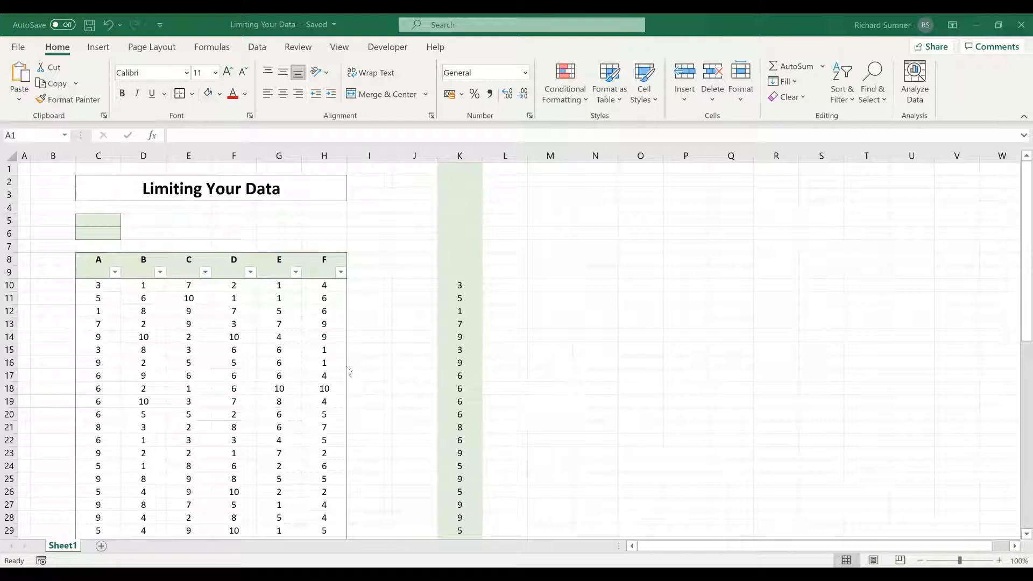
pyautogui.click(116, 285)
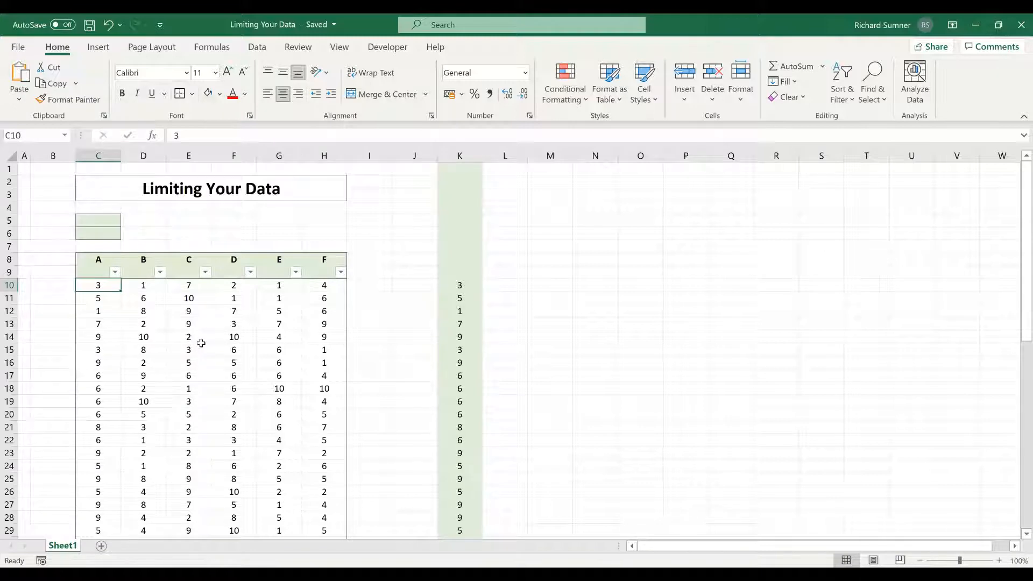
pyautogui.scroll(-14, 201, 344)
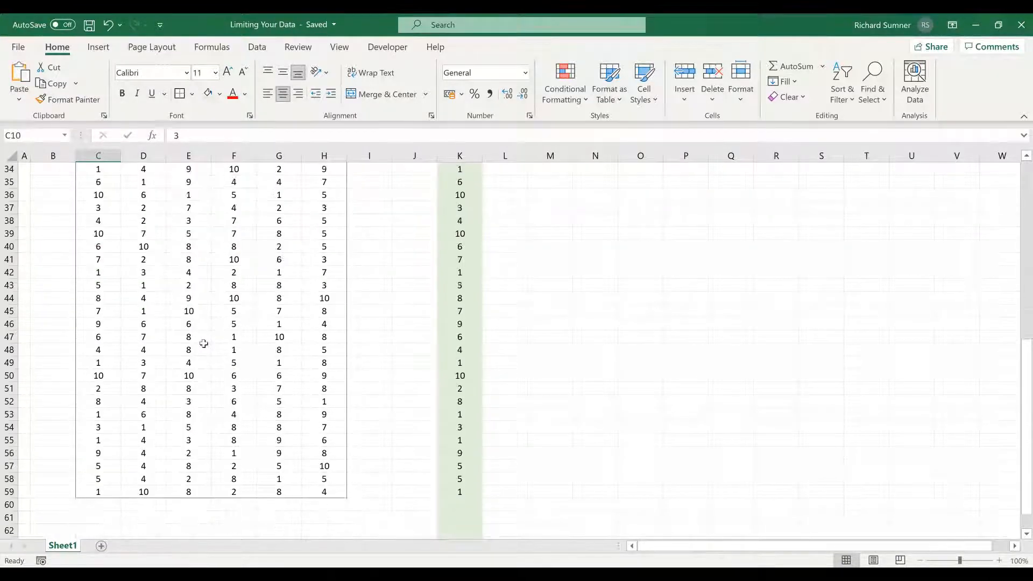
pyautogui.scroll(14, 204, 344)
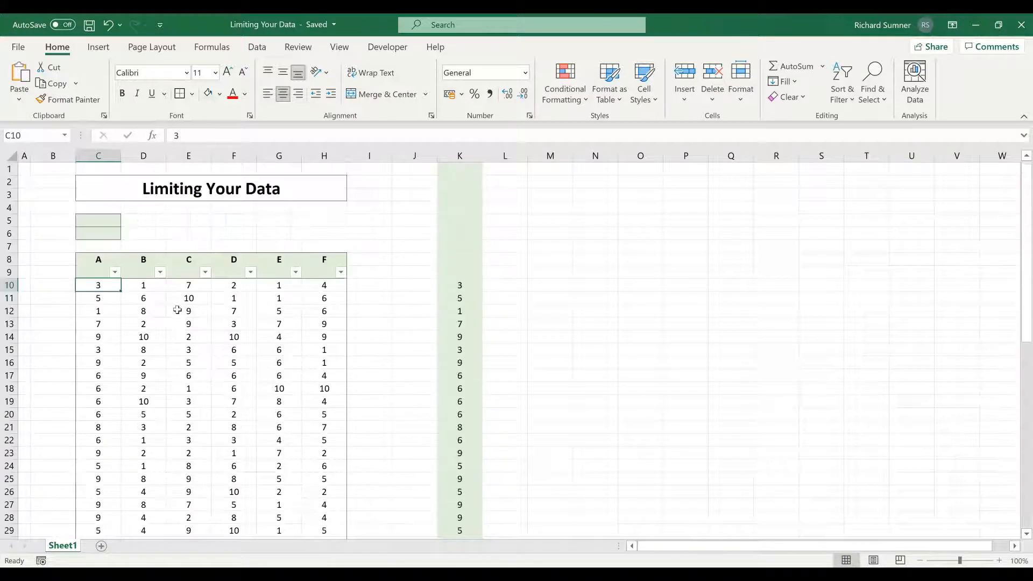
# Step: Hide every row from row 61 down to the end of the sheet, below the data table
pyautogui.scroll(-6, 178, 310)
pyautogui.scroll(-13, 177, 309)
pyautogui.scroll(4, 139, 250)
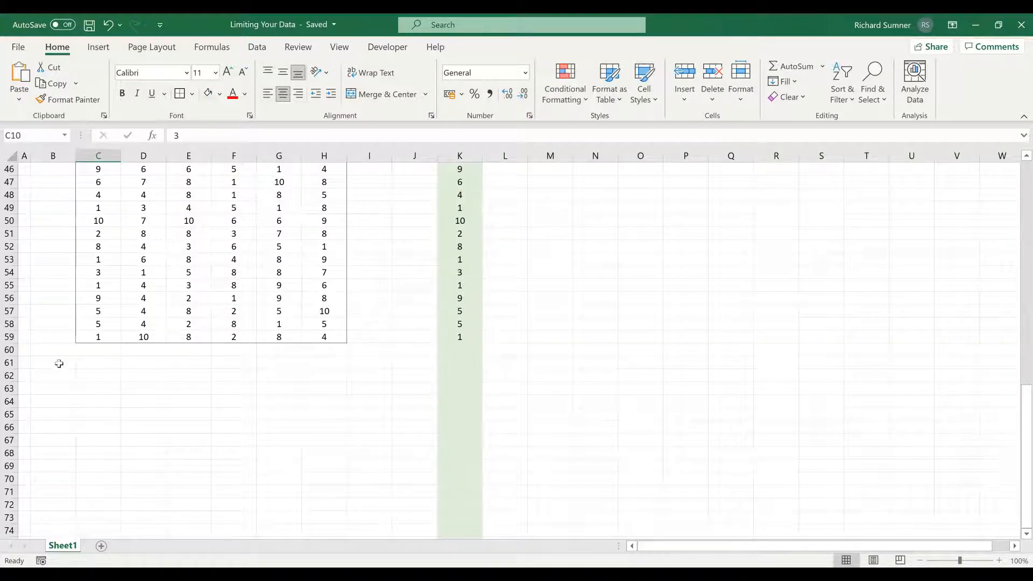
pyautogui.click(11, 363)
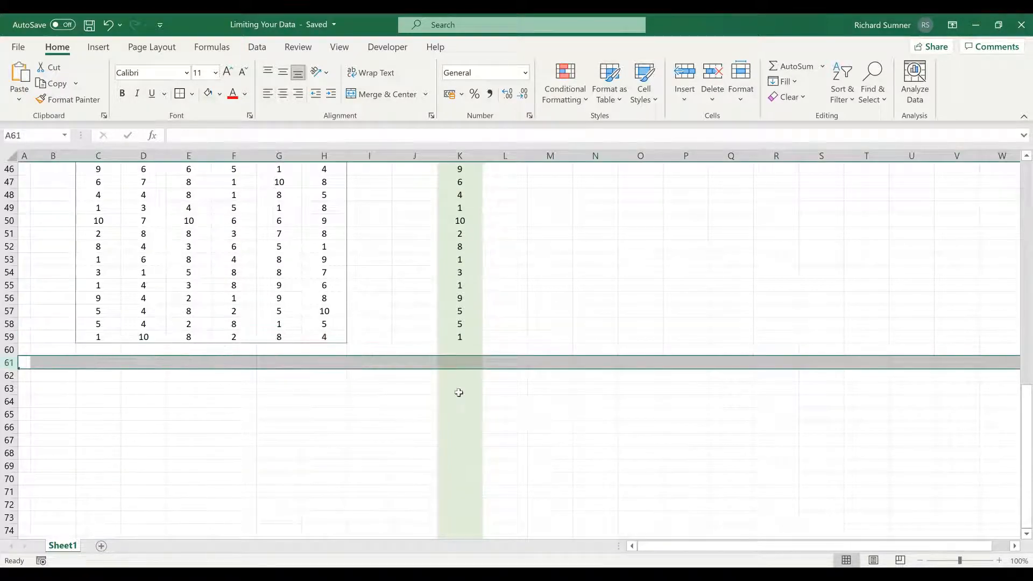
pyautogui.hotkey('ctrl', 'shift', 'Down')
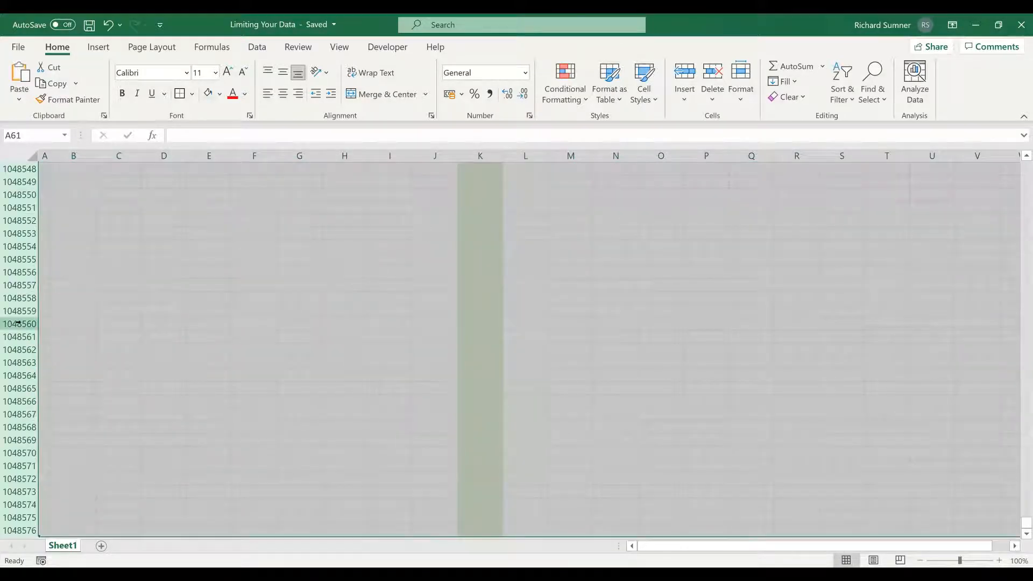
pyautogui.rightClick(18, 323)
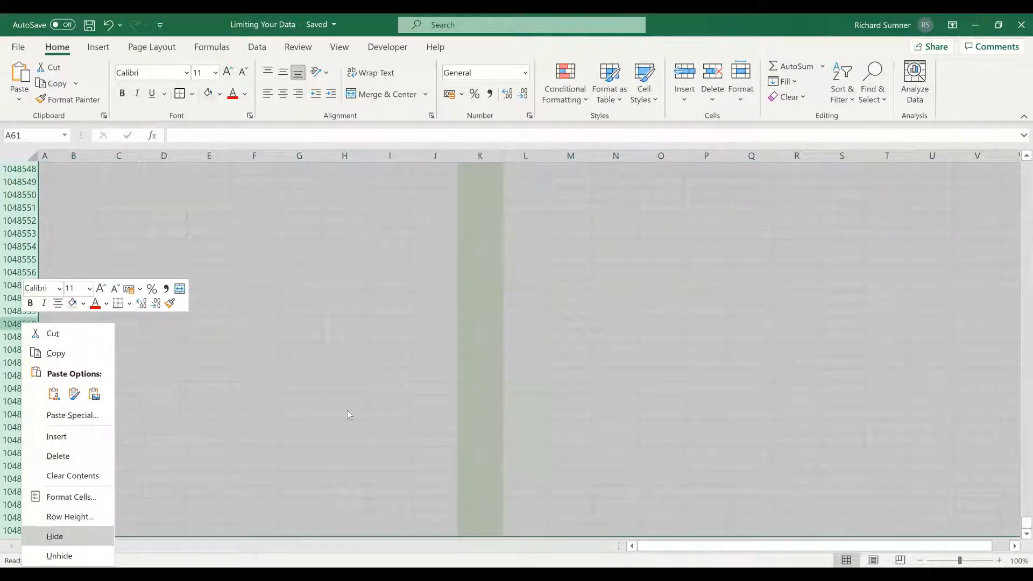
pyautogui.press('Return')
# Step: Examine how far the visible sheet extends, from the table's header area down to the blank row 60
pyautogui.moveTo(53, 415); pyautogui.dragTo(352, 411)
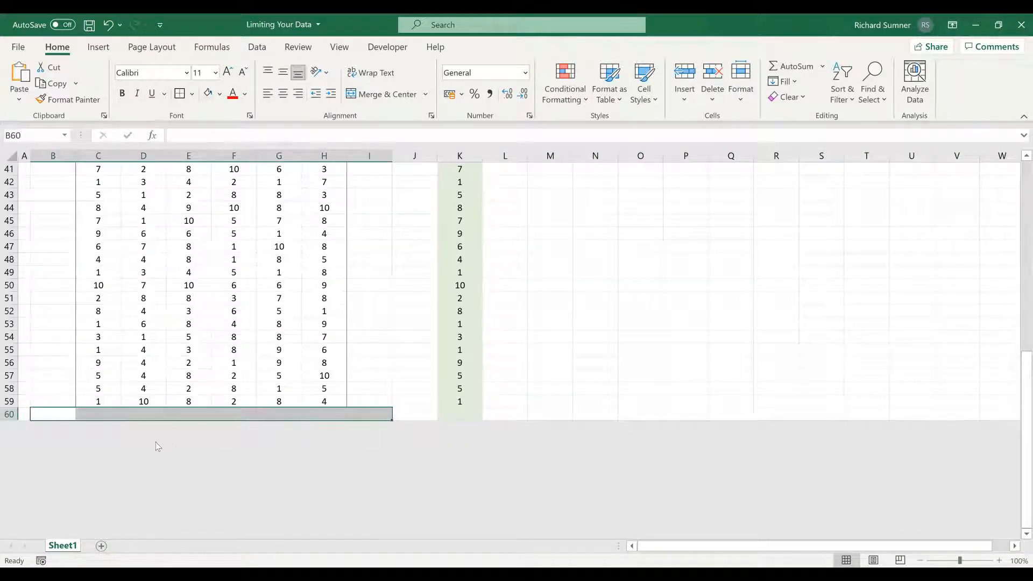
pyautogui.click(361, 366)
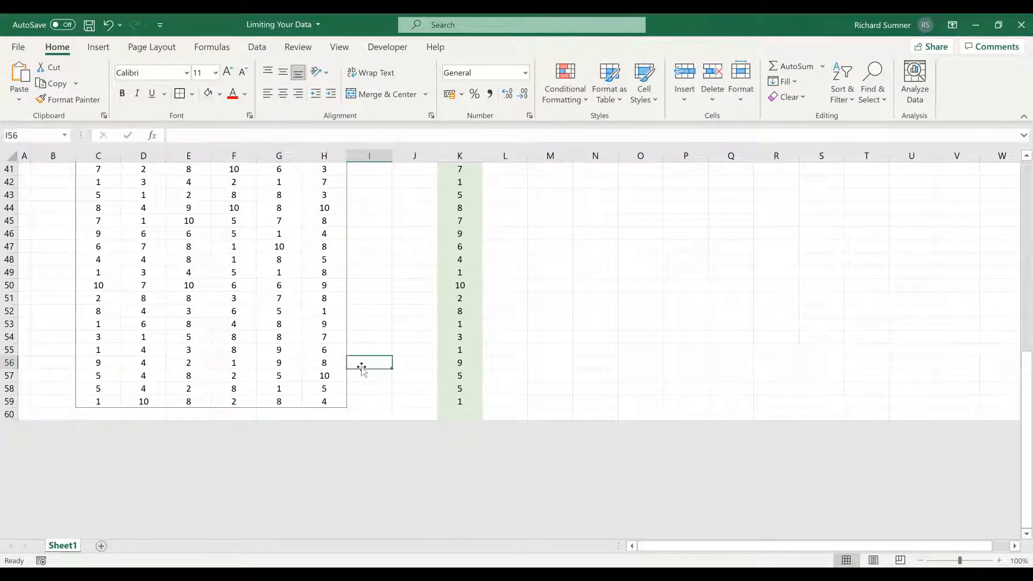
pyautogui.hotkey('ctrl', 'Up')
pyautogui.press('Down')
pyautogui.press('Down')
pyautogui.press('Down')
pyautogui.press('Down')
pyautogui.press('Down')
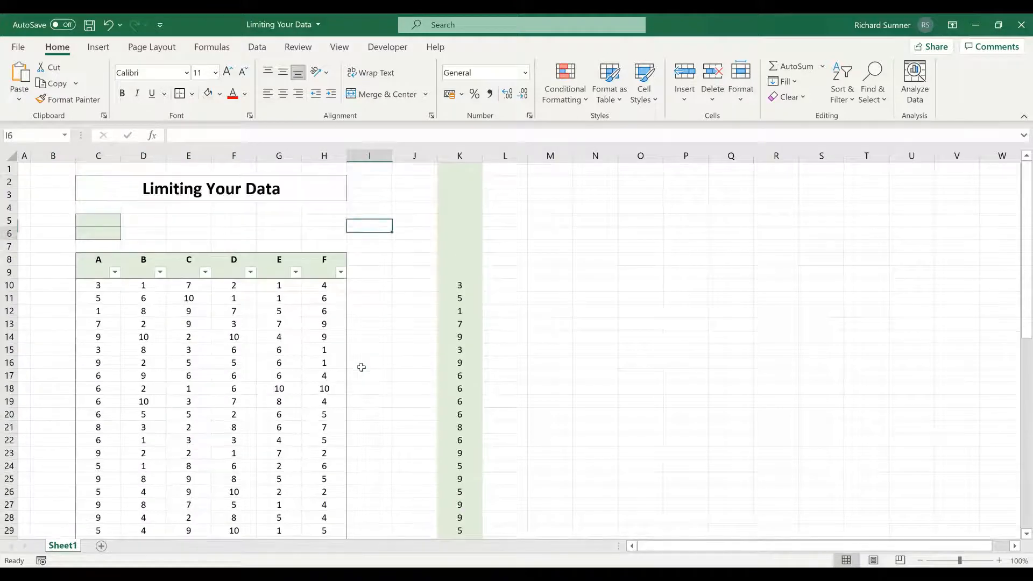
pyautogui.press('Down')
pyautogui.press('Down')
pyautogui.press('Down')
pyautogui.press('Down')
pyautogui.press('Down')
pyautogui.press('Down')
pyautogui.press('Down')
pyautogui.press('Down')
pyautogui.press('Down')
pyautogui.press('Down')
pyautogui.press('Down')
pyautogui.press('Down')
pyautogui.press('Down')
pyautogui.press('Down')
pyautogui.press('Down')
pyautogui.press('Down')
pyautogui.press('Down')
pyautogui.press('Down')
pyautogui.press('Down')
pyautogui.press('Down')
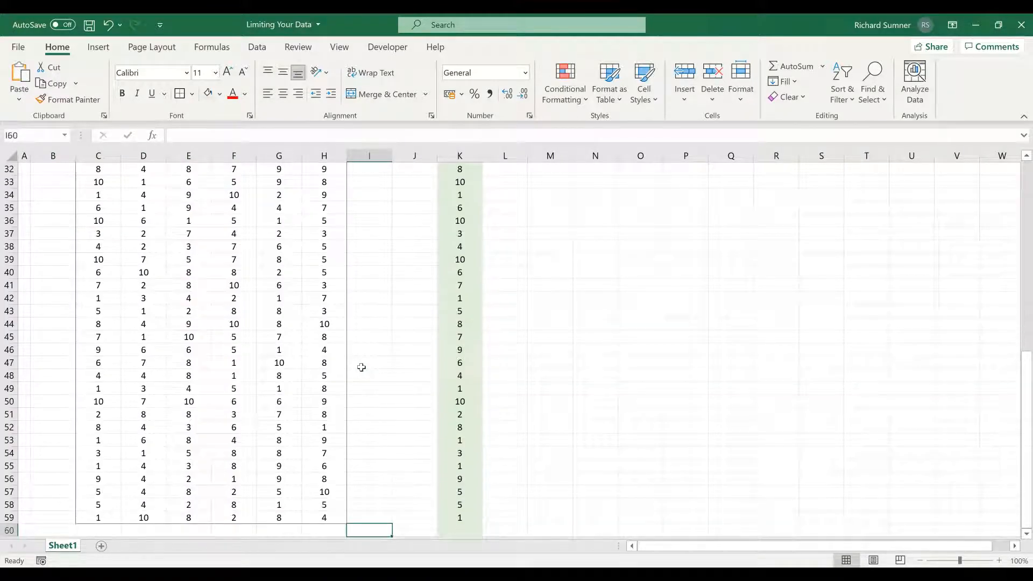
pyautogui.press('Left')
pyautogui.press('Left')
pyautogui.press('Left')
pyautogui.press('Left')
pyautogui.press('Left')
pyautogui.press('Left')
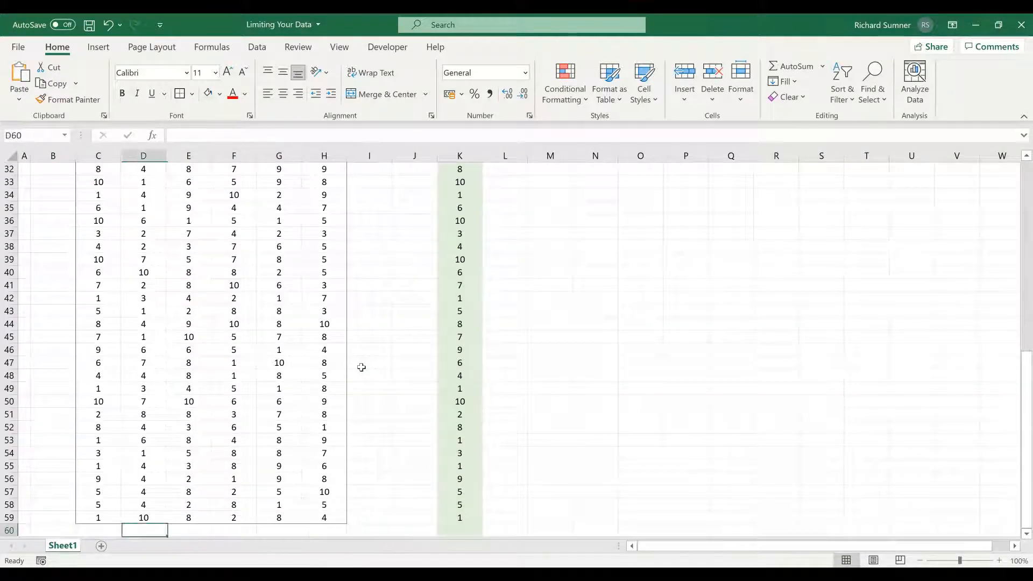
pyautogui.press('Up')
pyautogui.press('Up')
pyautogui.press('Up')
pyautogui.press('Up')
pyautogui.press('Up')
pyautogui.press('Up')
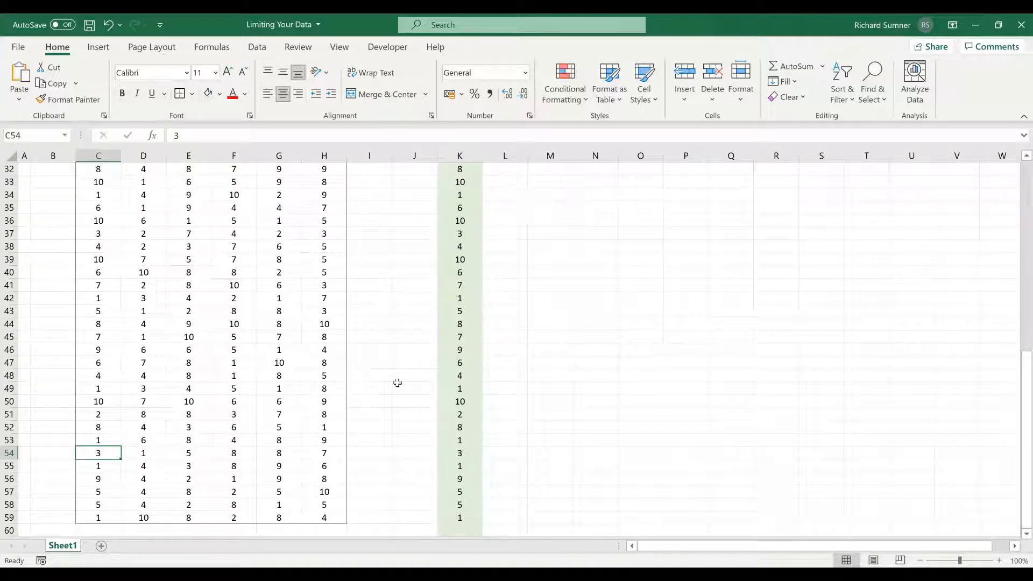
# Step: Total column A's data in cell C6 with the absolute-reference formula =SUM($C$10:$C$59)
pyautogui.scroll(10, 418, 347)
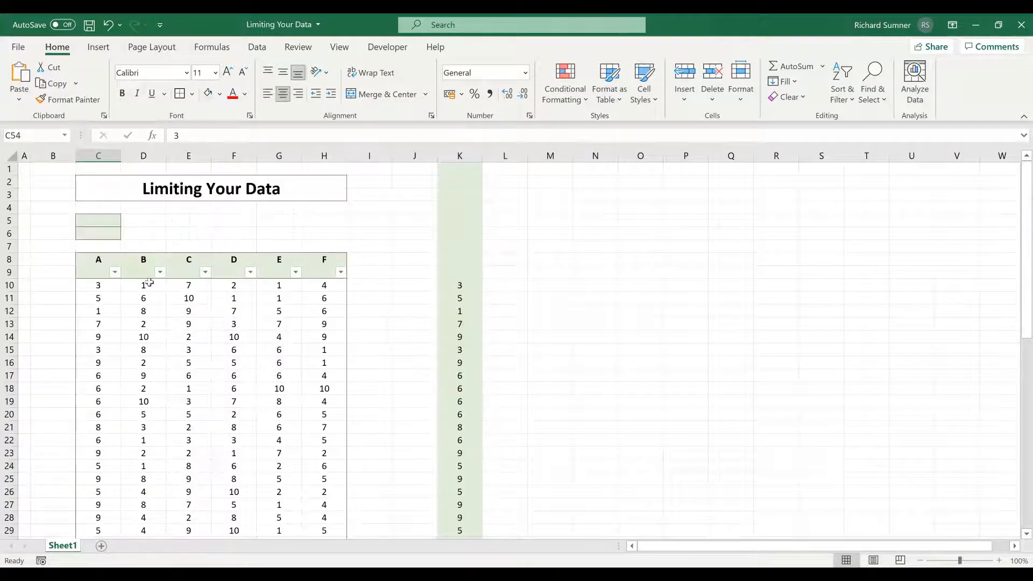
pyautogui.click(108, 236)
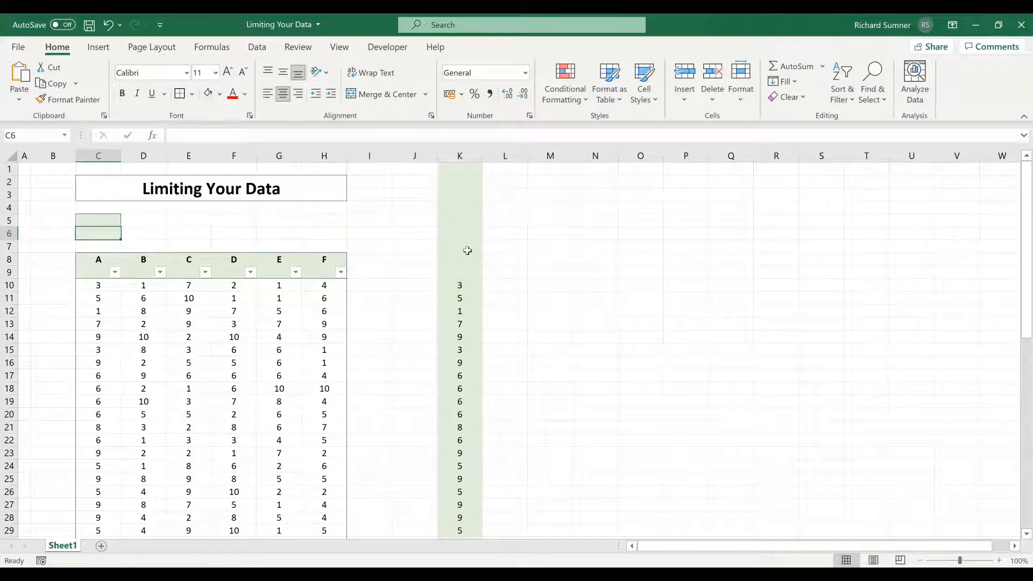
pyautogui.write('=')
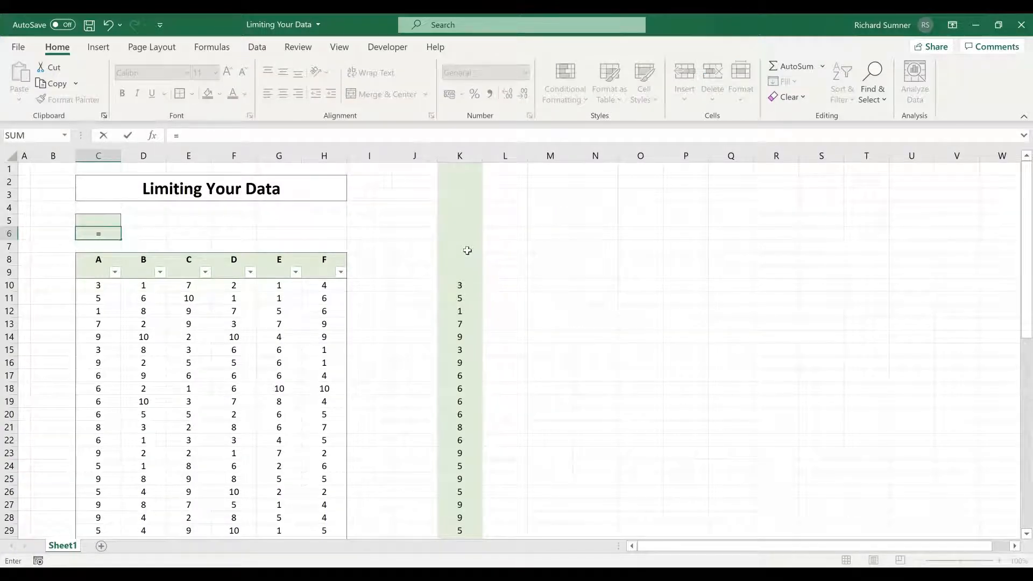
pyautogui.write('SUM(')
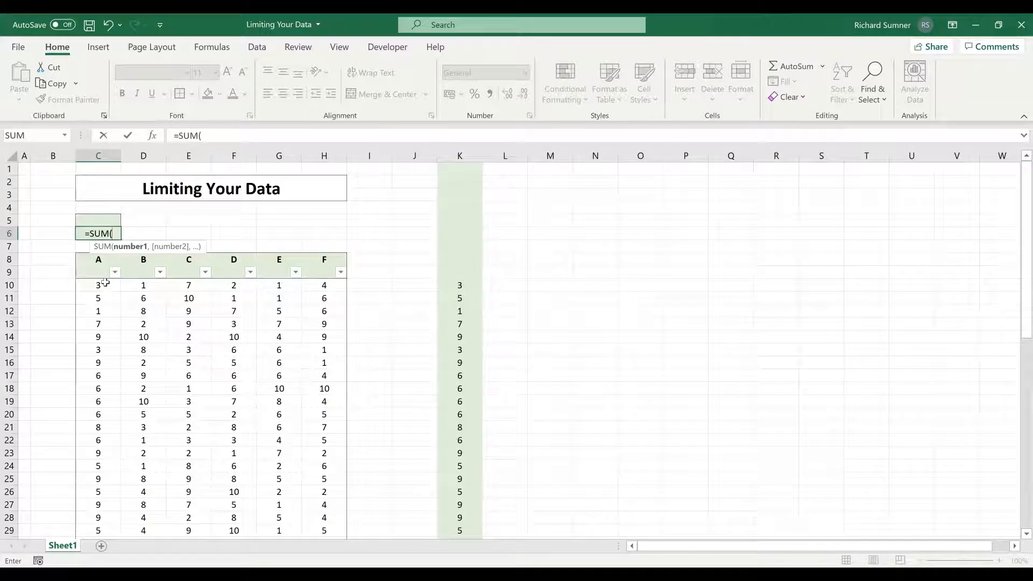
pyautogui.click(104, 283)
pyautogui.hotkey('ctrl', 'shift', 'Down')
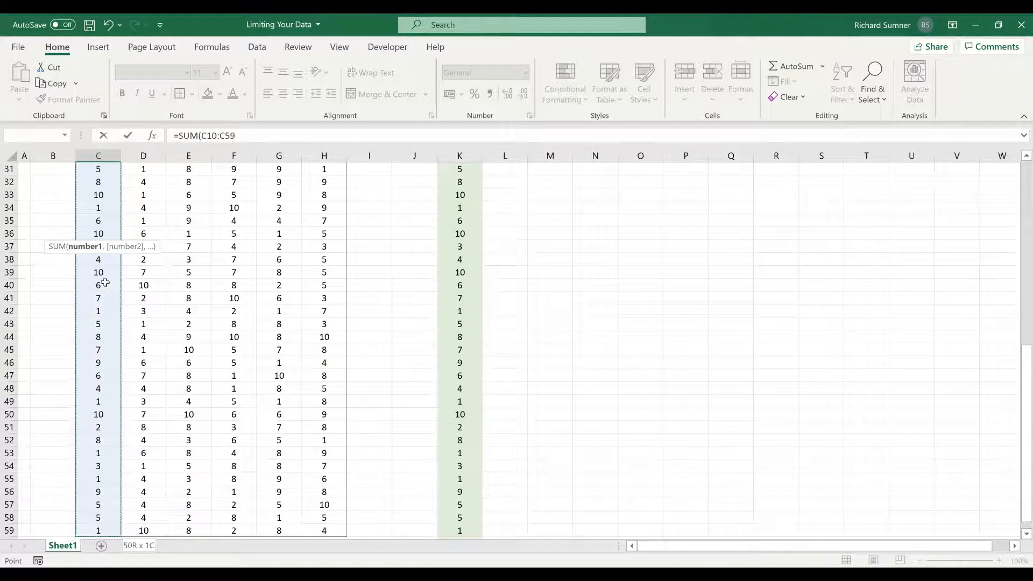
pyautogui.press('F4')
pyautogui.press('Return')
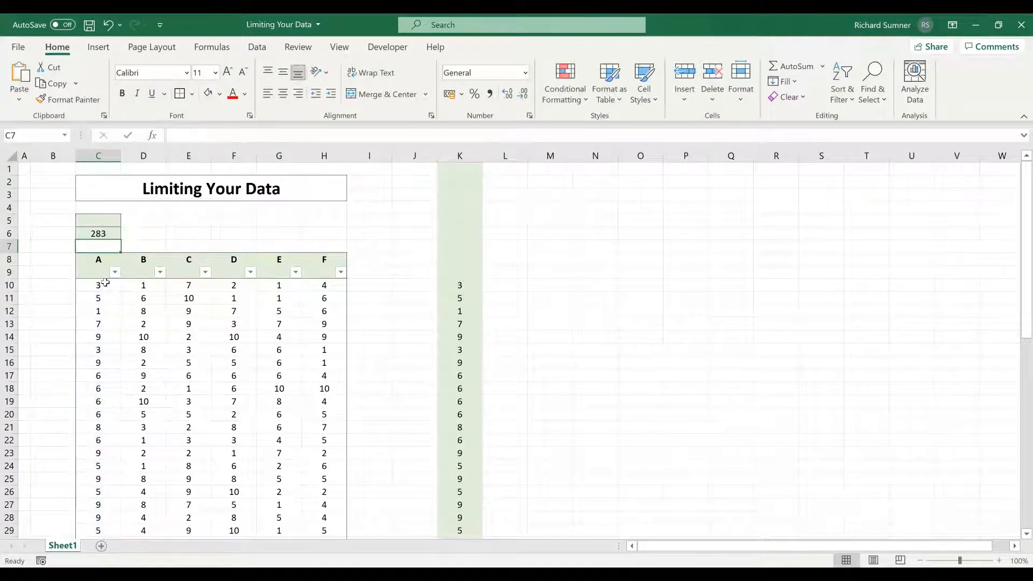
pyautogui.press('Up')
# Step: Enter 10 in cell C60, directly below the last value of column A
pyautogui.click(114, 314)
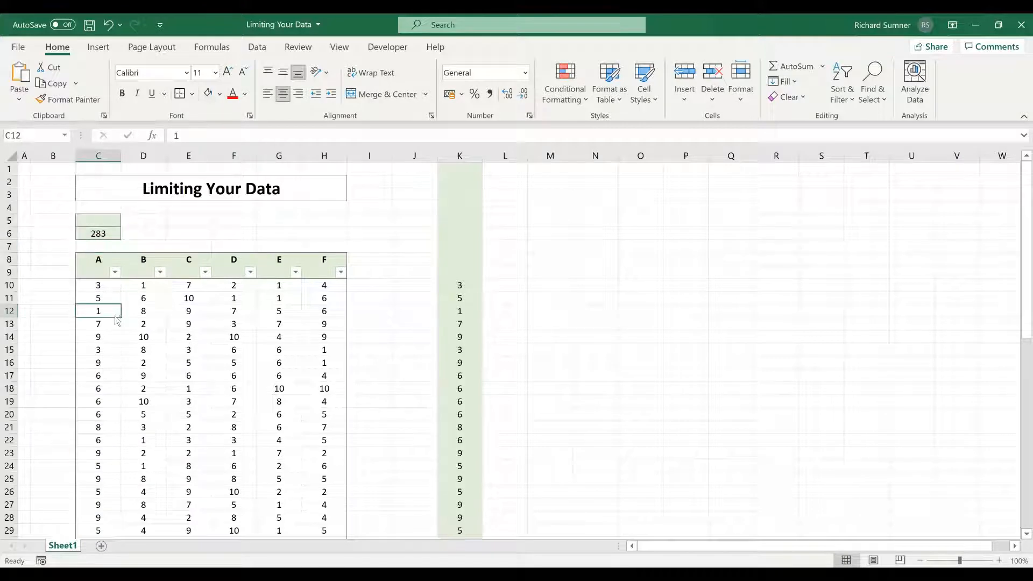
pyautogui.hotkey('ctrl', 'Down')
pyautogui.press('Down')
pyautogui.write('1')
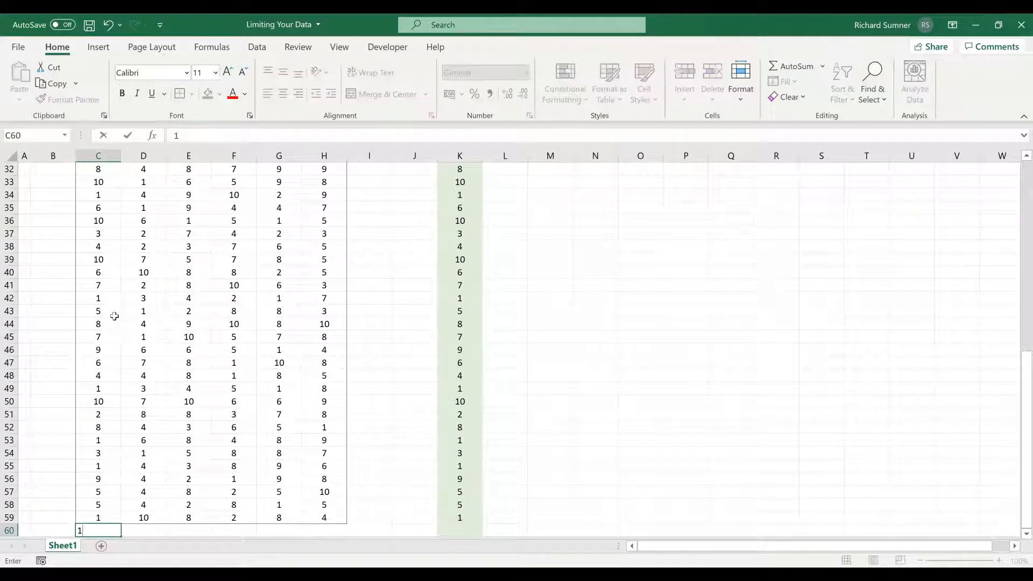
pyautogui.hotkey('ctrl', 'Return')
# Step: Inspect the SUM formula in C6 and compare its highlighted range with the entry in C60
pyautogui.hotkey('ctrl', 'Up')
pyautogui.hotkey('ctrl', 'Up')
pyautogui.hotkey('ctrl', 'Up')
pyautogui.hotkey('ctrl', 'Up')
pyautogui.hotkey('ctrl', 'Up')
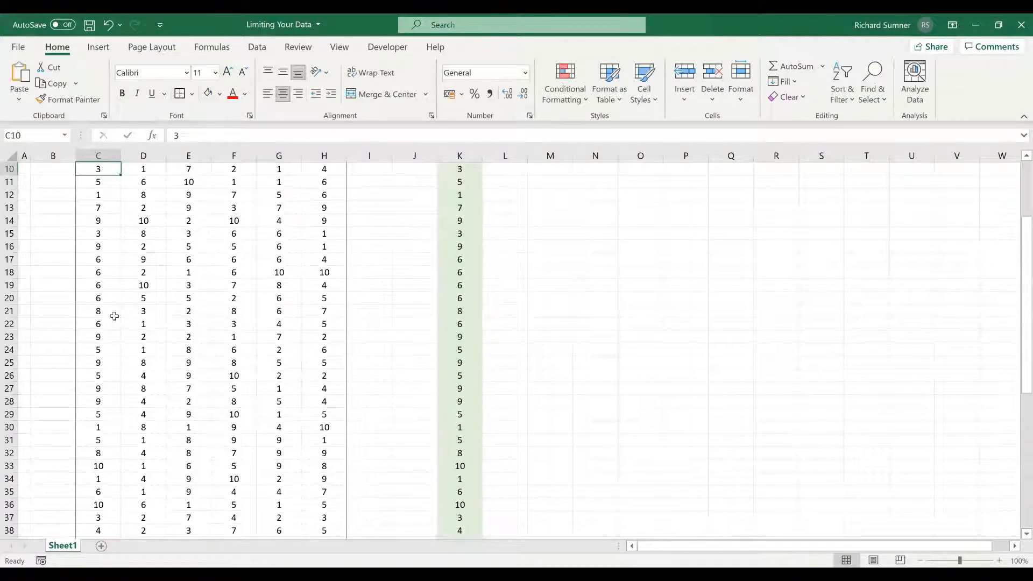
pyautogui.press('Down')
pyautogui.press('Down')
pyautogui.press('Down')
pyautogui.press('Down')
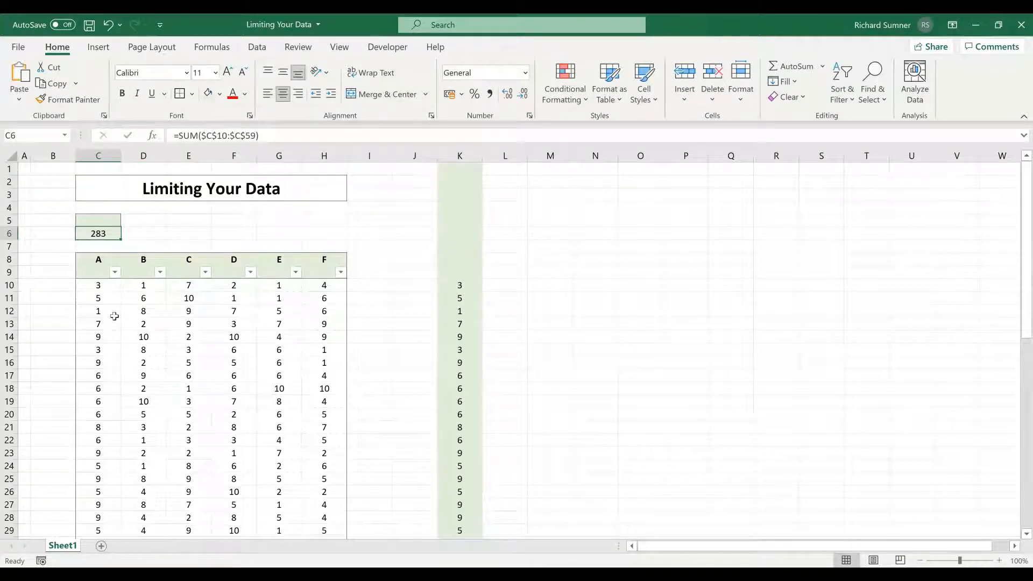
pyautogui.click(300, 142)
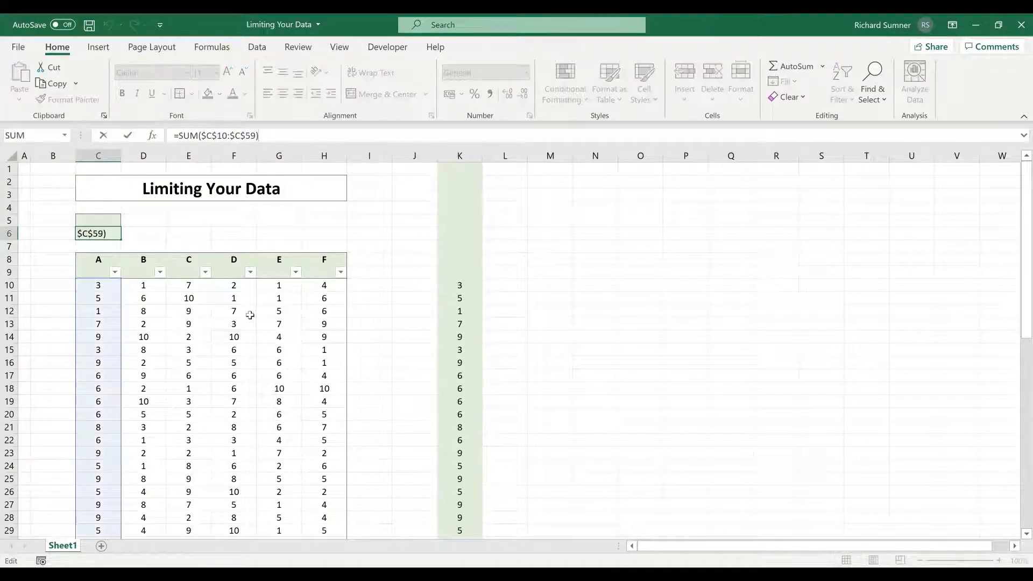
pyautogui.scroll(-14, 237, 322)
pyautogui.scroll(-5, 157, 298)
pyautogui.scroll(3, 159, 298)
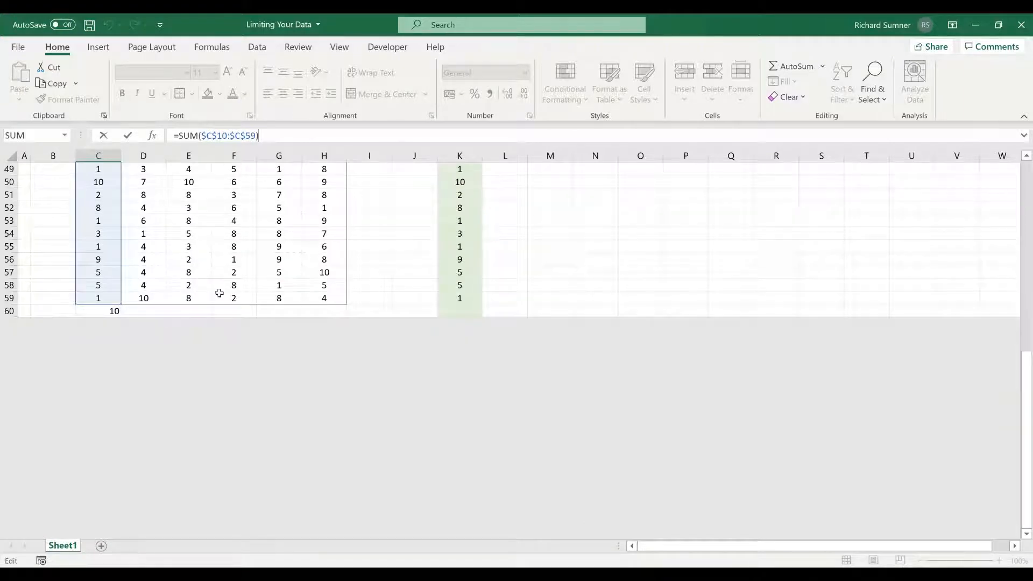
pyautogui.press('Return')
# Step: Clear the entry from cell C60 below the table
pyautogui.press('Down')
pyautogui.press('Down')
pyautogui.press('Down')
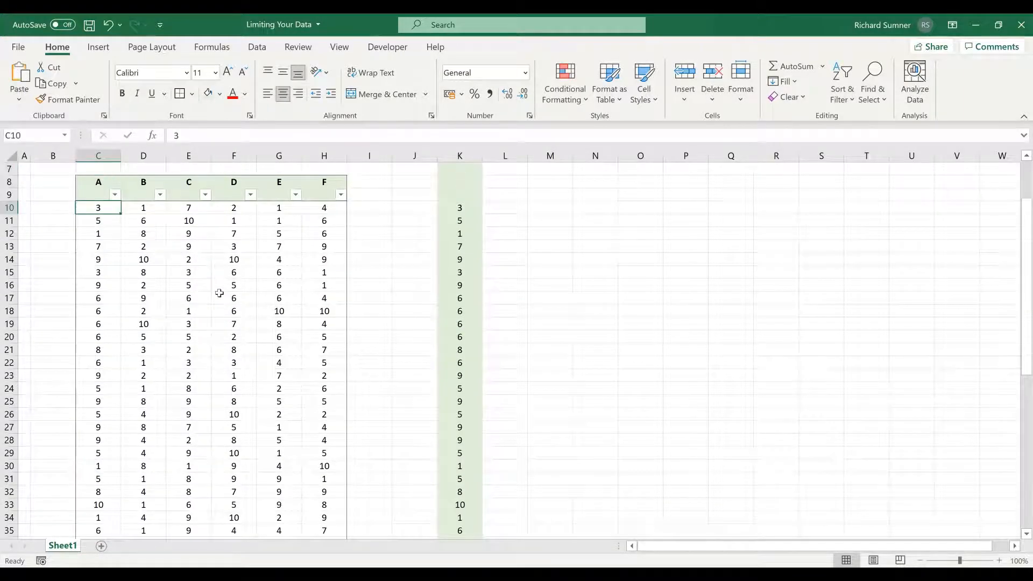
pyautogui.hotkey('ctrl', 'Down')
pyautogui.press('Down')
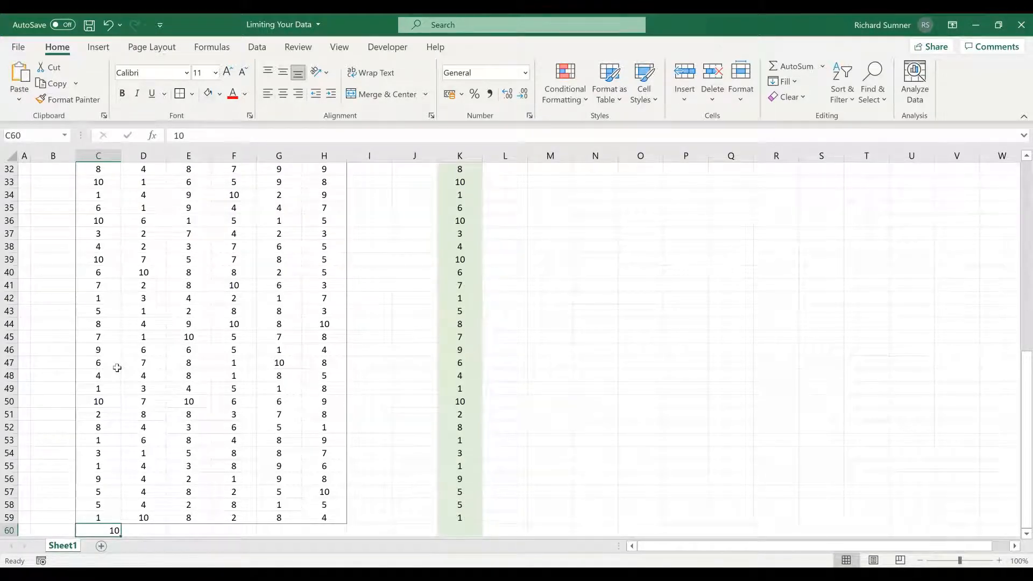
pyautogui.press('Delete')
pyautogui.press('Up')
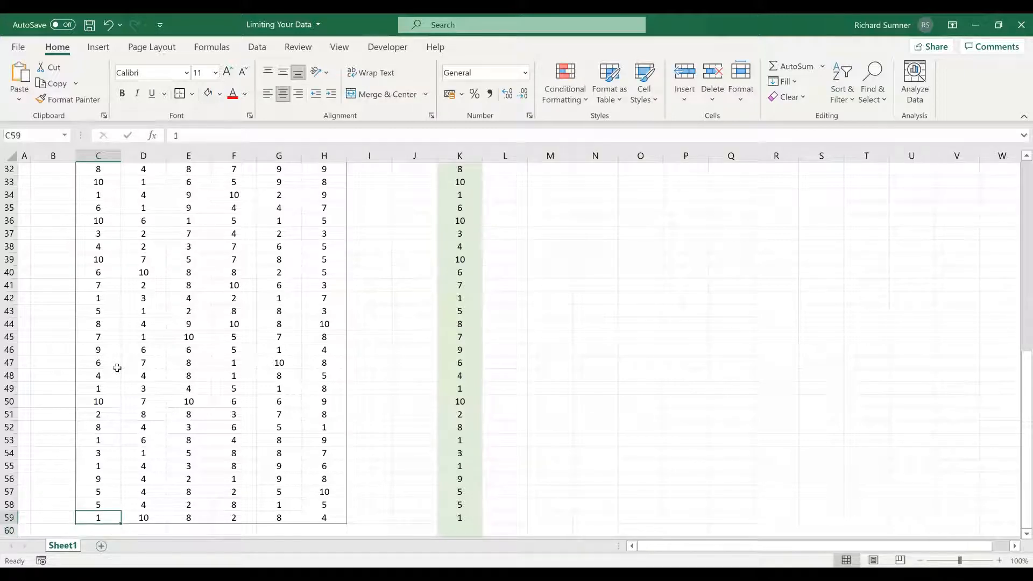
pyautogui.press('Down')
pyautogui.press('Right')
pyautogui.press('Left')
pyautogui.press('Left')
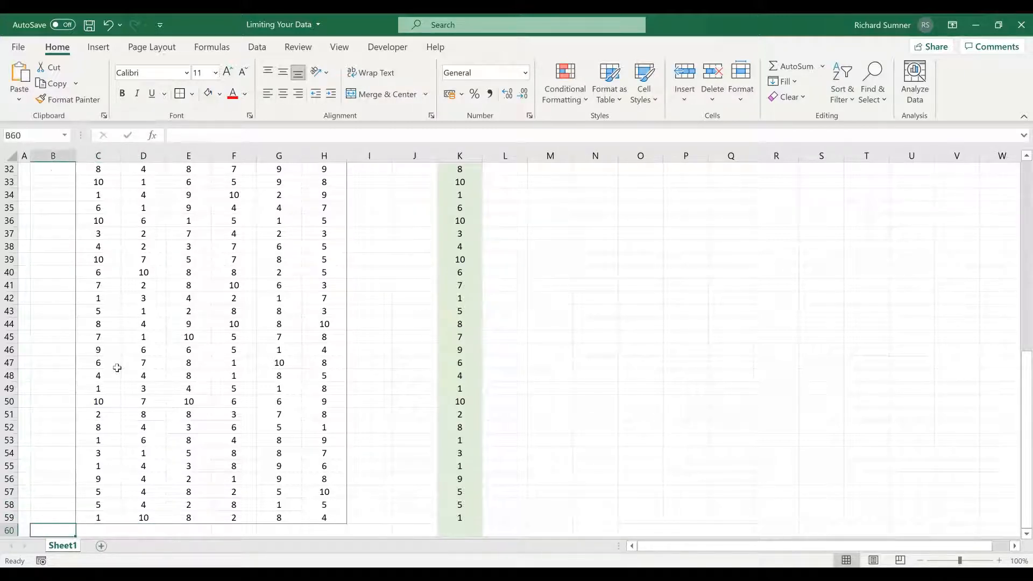
pyautogui.press('Left')
pyautogui.hotkey('shift', 'Right')
pyautogui.hotkey('shift', 'Right')
pyautogui.hotkey('shift', 'Right')
pyautogui.hotkey('shift', 'Right')
pyautogui.hotkey('shift', 'Right')
pyautogui.hotkey('shift', 'Right')
pyautogui.hotkey('shift', 'Right')
pyautogui.hotkey('shift', 'Right')
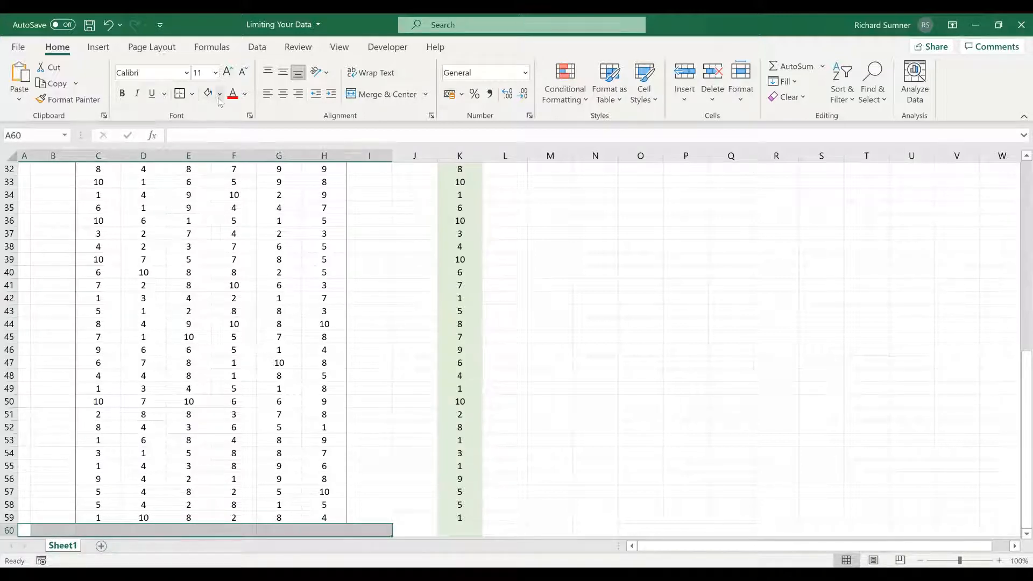
pyautogui.click(137, 530)
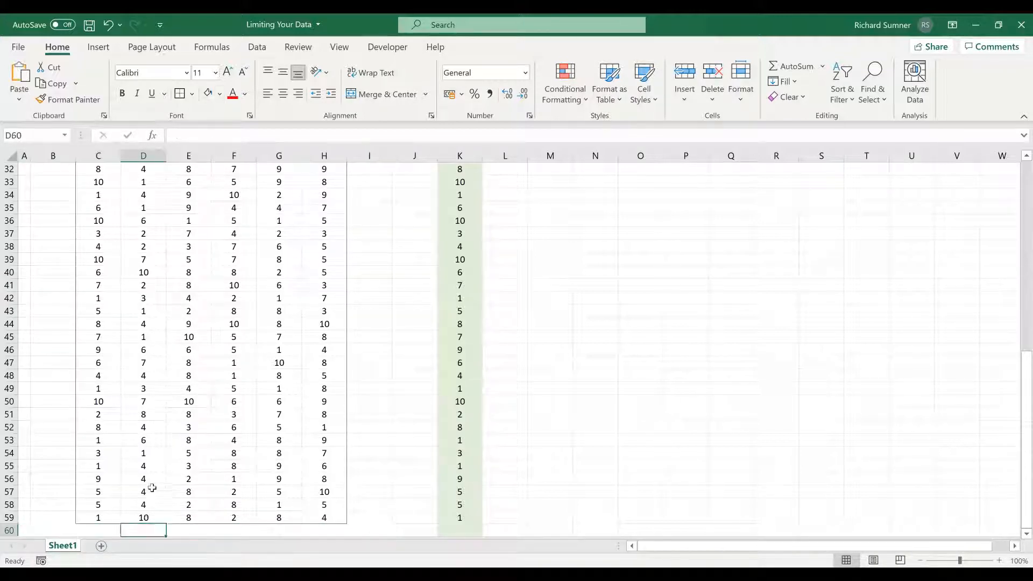
pyautogui.click(152, 488)
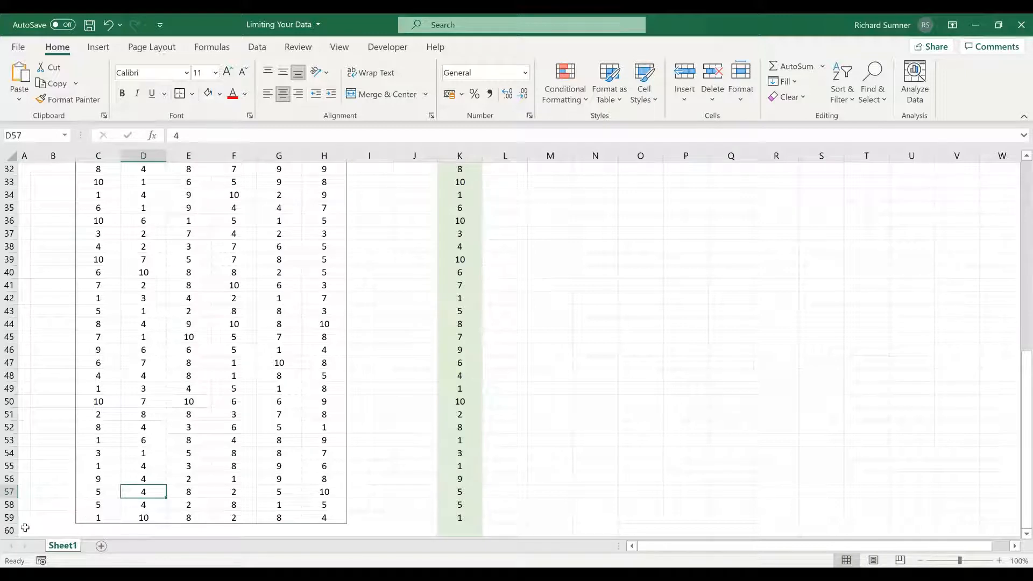
# Step: Set the blank cells A60:J60 beneath the table to No Fill
pyautogui.moveTo(25, 528); pyautogui.dragTo(428, 530)
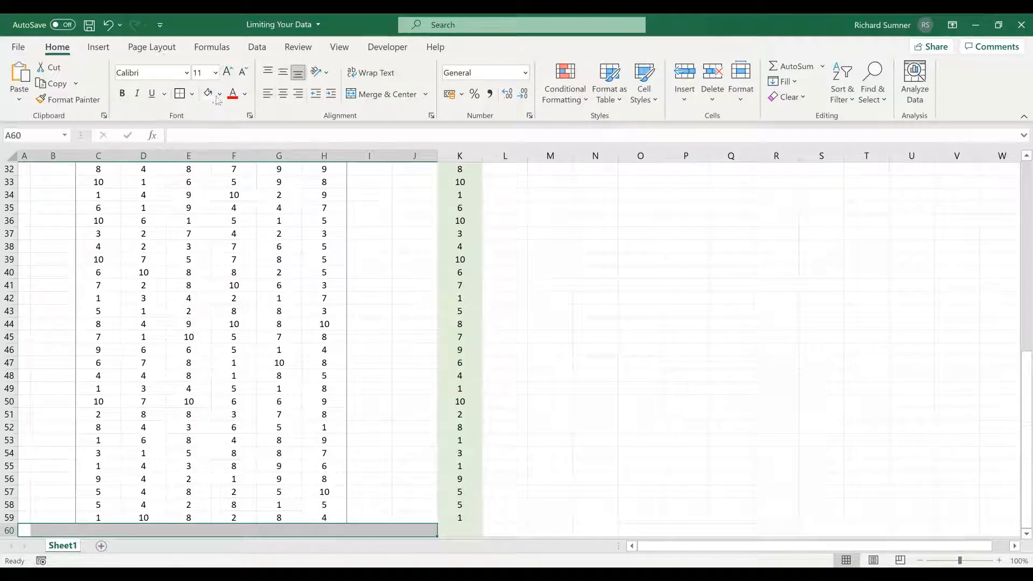
pyautogui.click(220, 94)
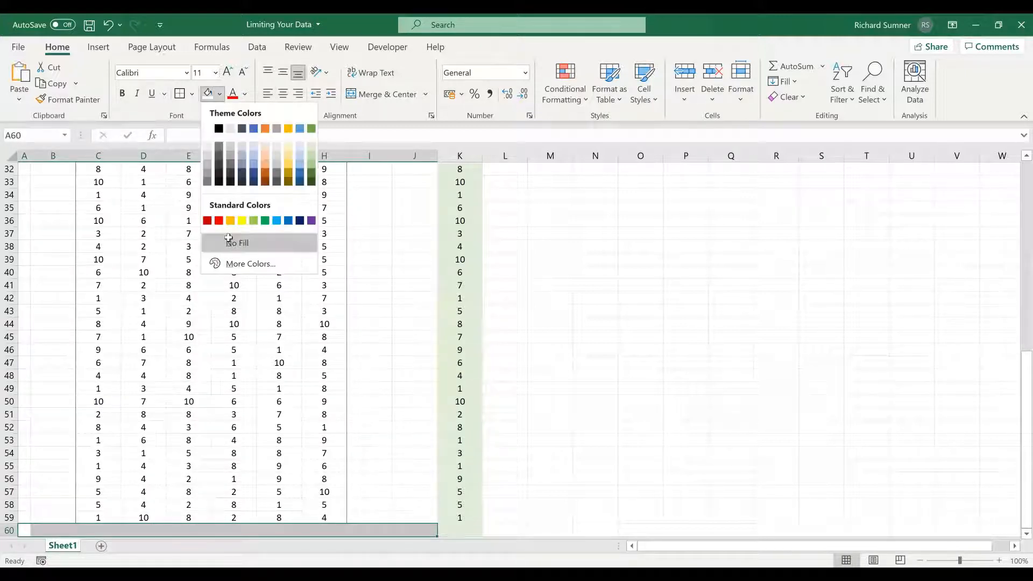
pyautogui.click(229, 242)
pyautogui.click(387, 322)
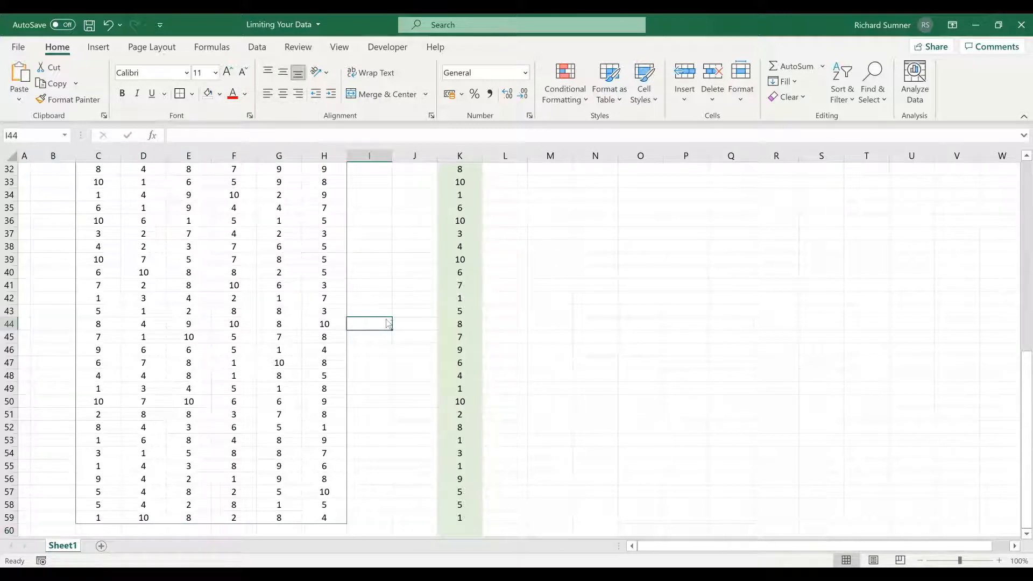
# Step: Enter a SUM formula in cell C5 that totals the whole of column K
pyautogui.hotkey('ctrl', 'Up')
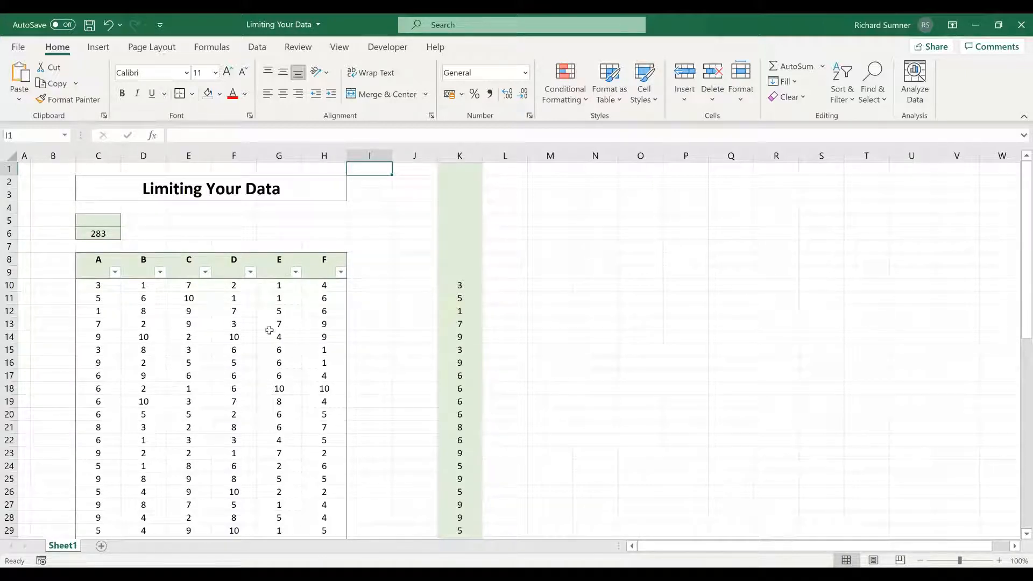
pyautogui.click(100, 235)
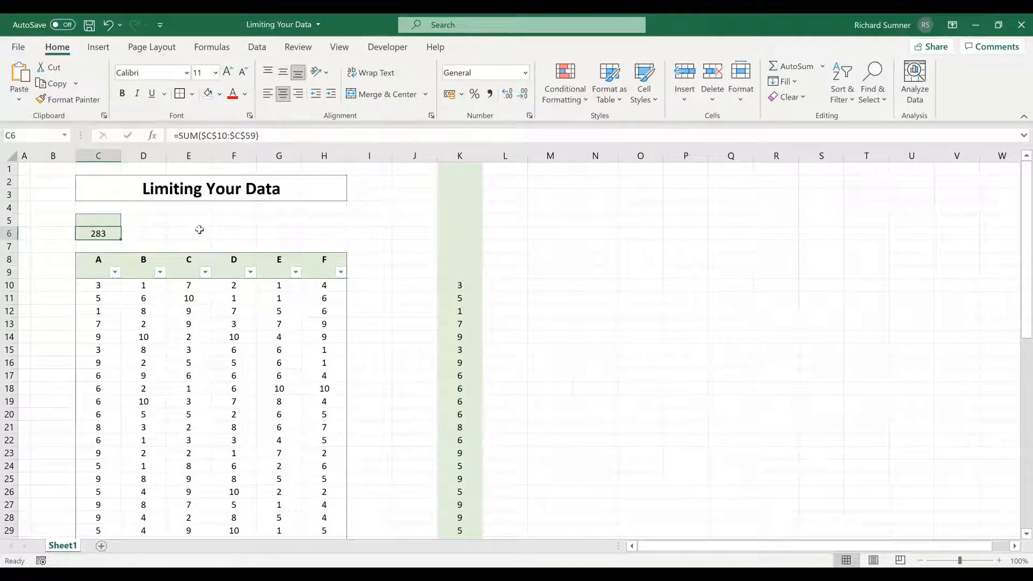
pyautogui.click(110, 220)
pyautogui.write('=')
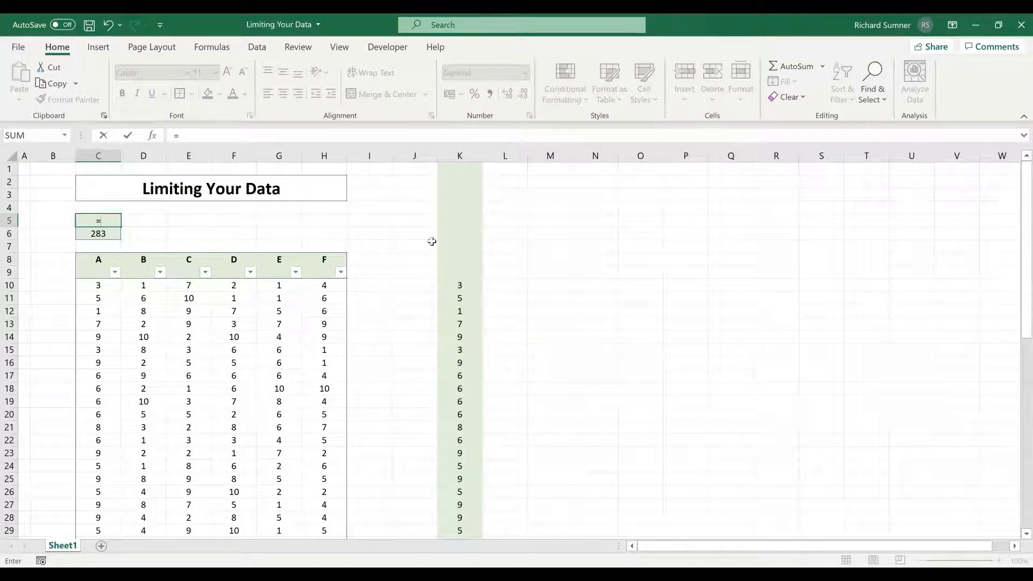
pyautogui.click(459, 156)
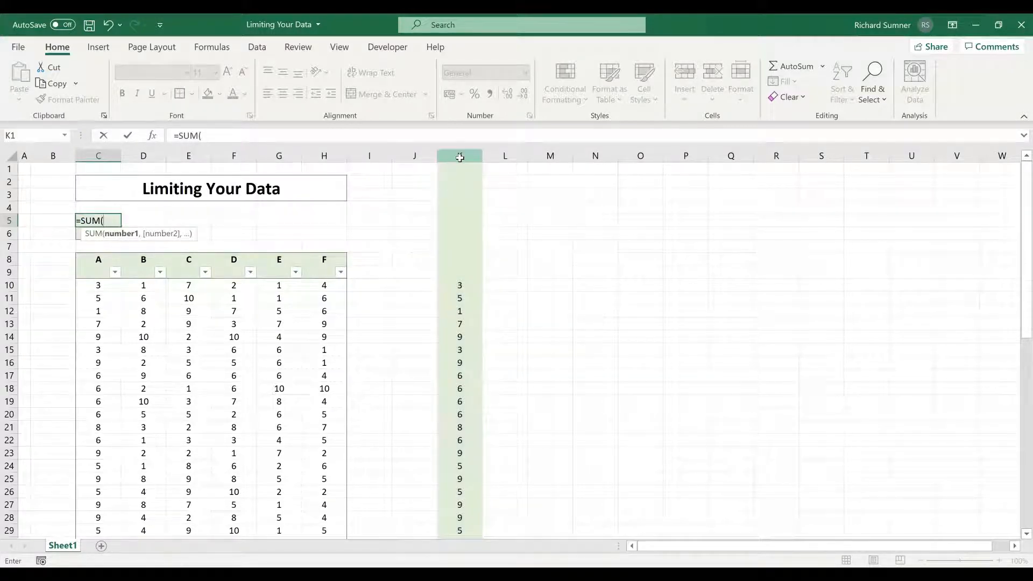
pyautogui.click(460, 157)
pyautogui.press('Return')
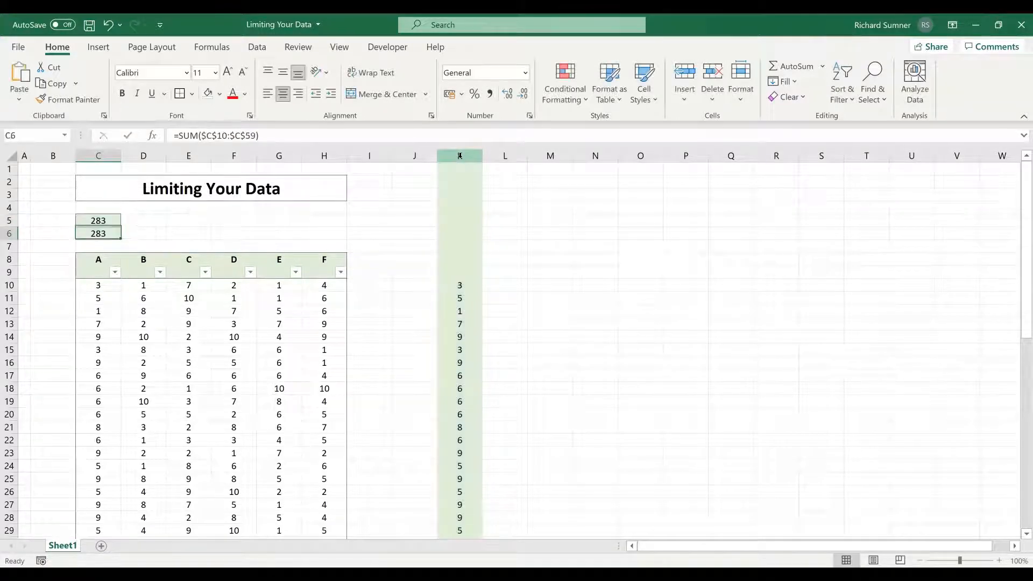
# Step: Enter 10 in cell K60 below the last value of column K and check the totals in C5 and C6
pyautogui.click(466, 282)
pyautogui.hotkey('ctrl', 'Down')
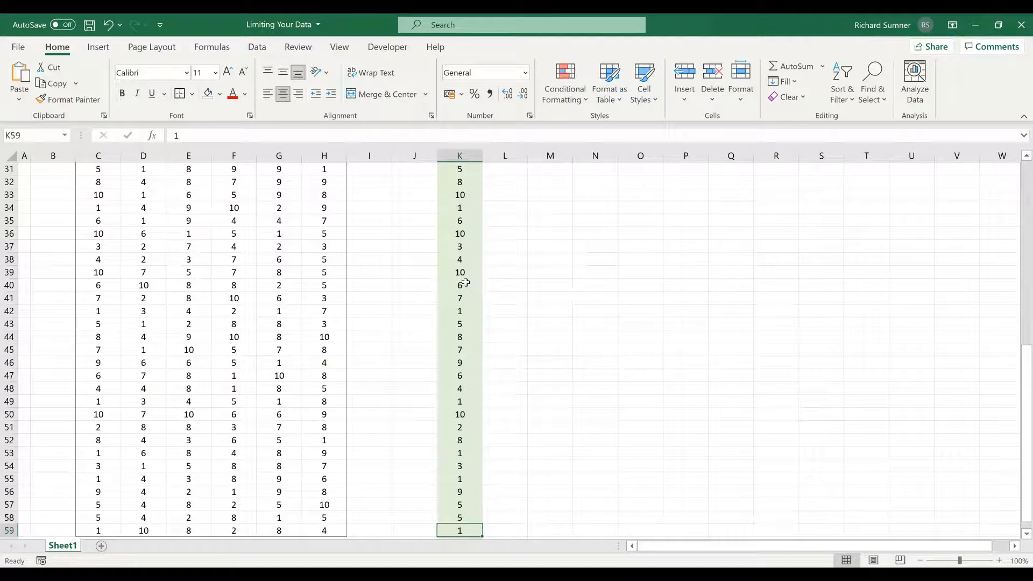
pyautogui.press('Down')
pyautogui.write('10')
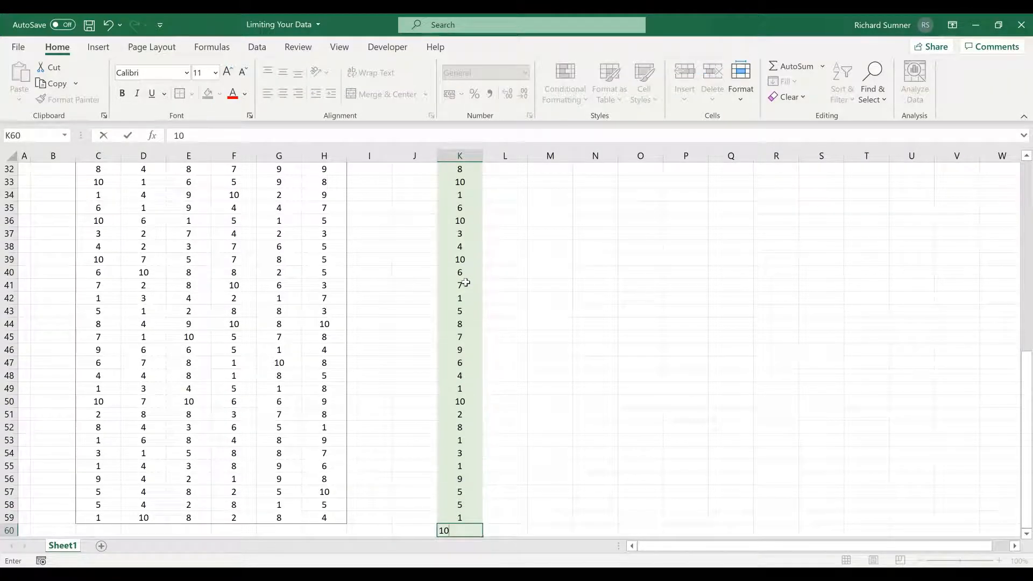
pyautogui.hotkey('ctrl', 'Up')
pyautogui.hotkey('ctrl', 'Up')
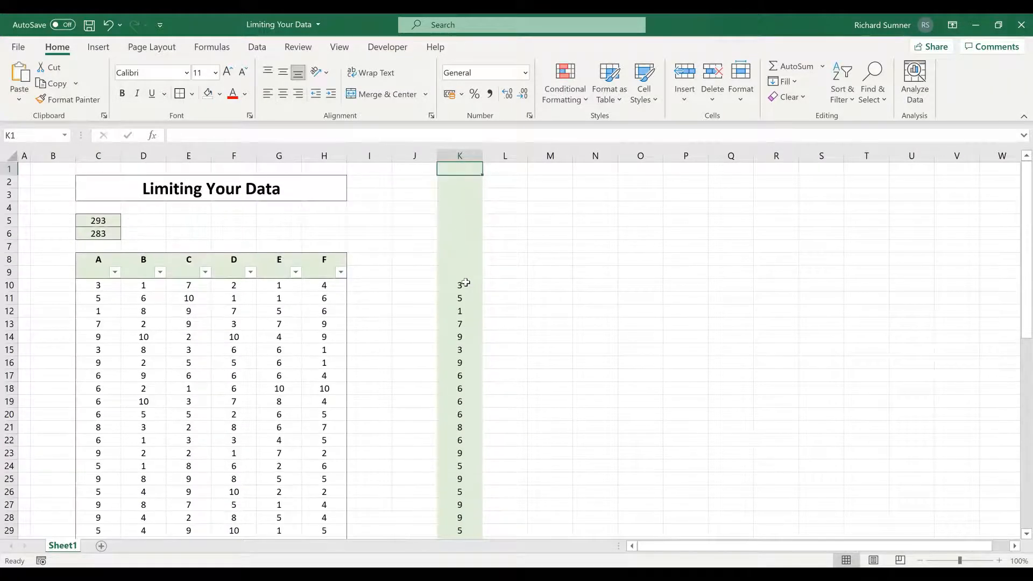
# Step: Clear the test entry from cell K60 beneath the column K values
pyautogui.hotkey('ctrl', 'Down')
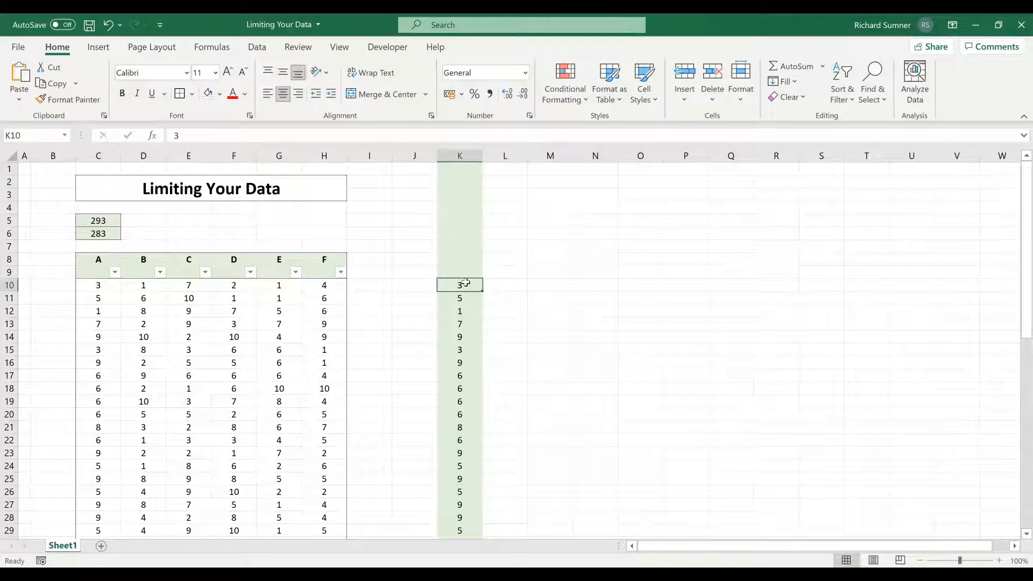
pyautogui.hotkey('ctrl', 'Down')
pyautogui.press('BackSpace')
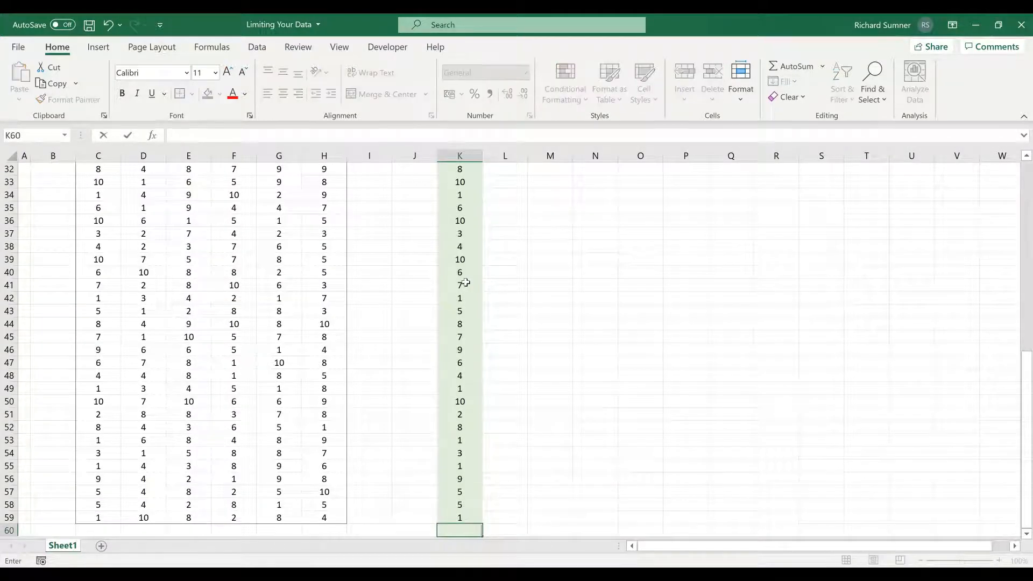
pyautogui.press('Return')
pyautogui.press('Up')
pyautogui.hotkey('ctrl', 'Up')
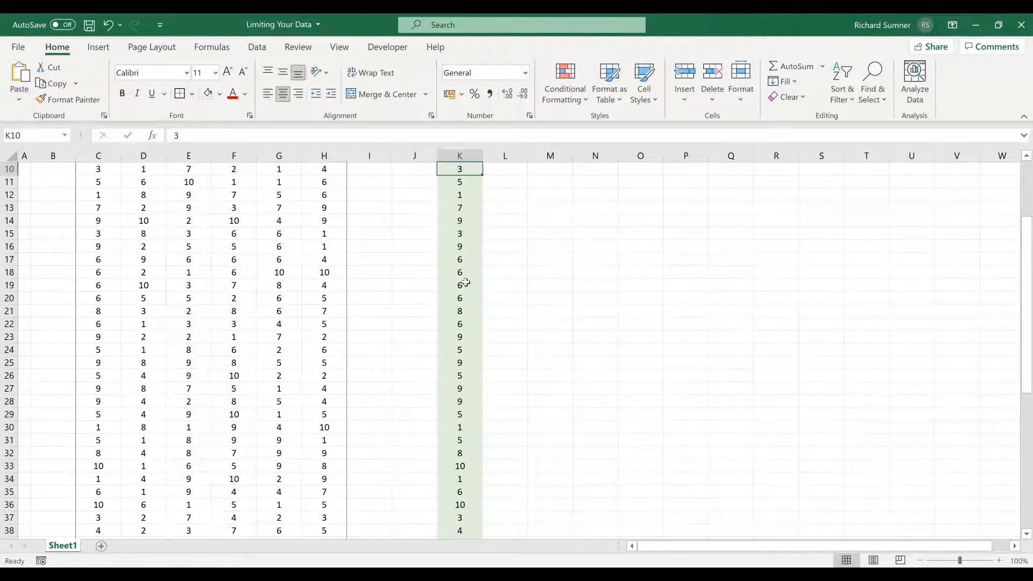
# Step: Unhide all worksheet rows and check how far column K extends down the sheet
pyautogui.click(16, 157)
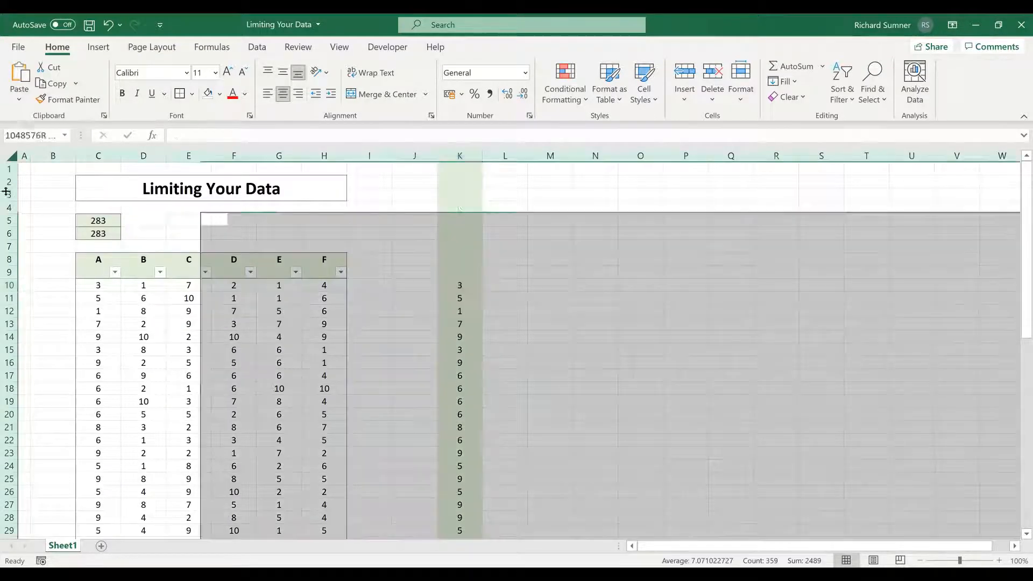
pyautogui.rightClick(5, 227)
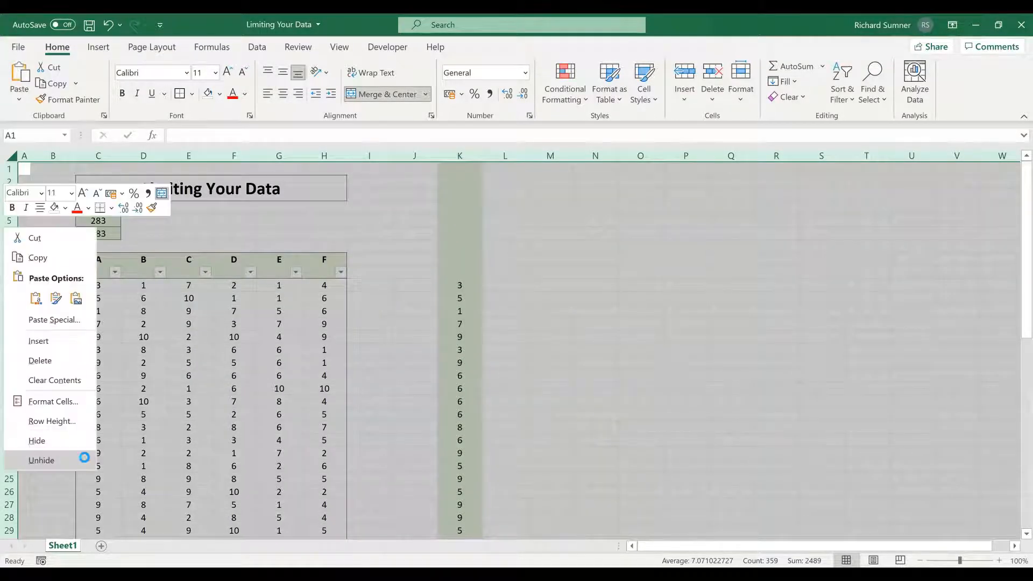
pyautogui.click(86, 461)
pyautogui.click(449, 325)
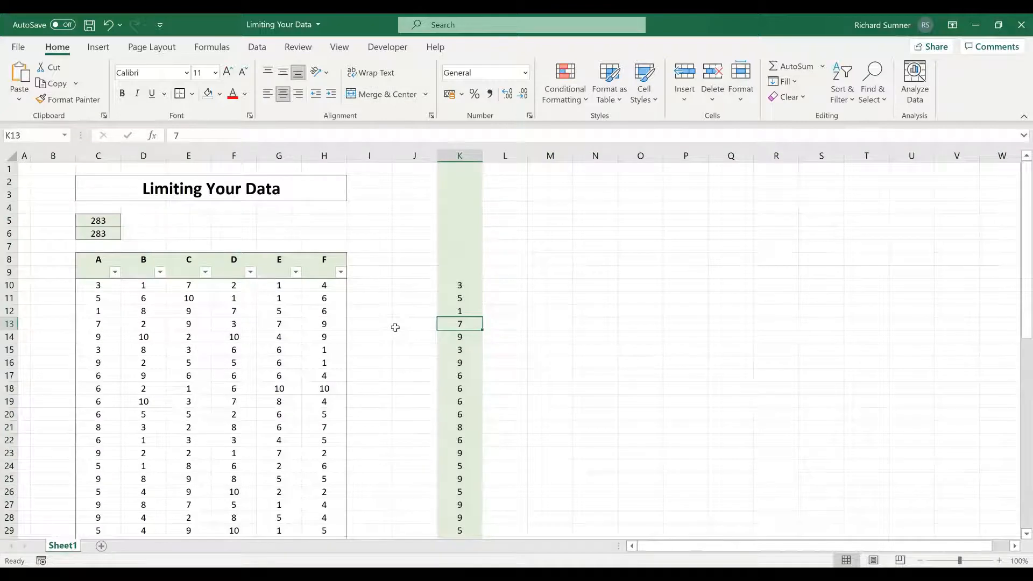
pyautogui.hotkey('ctrl', 'Down')
pyautogui.hotkey('ctrl', 'Down')
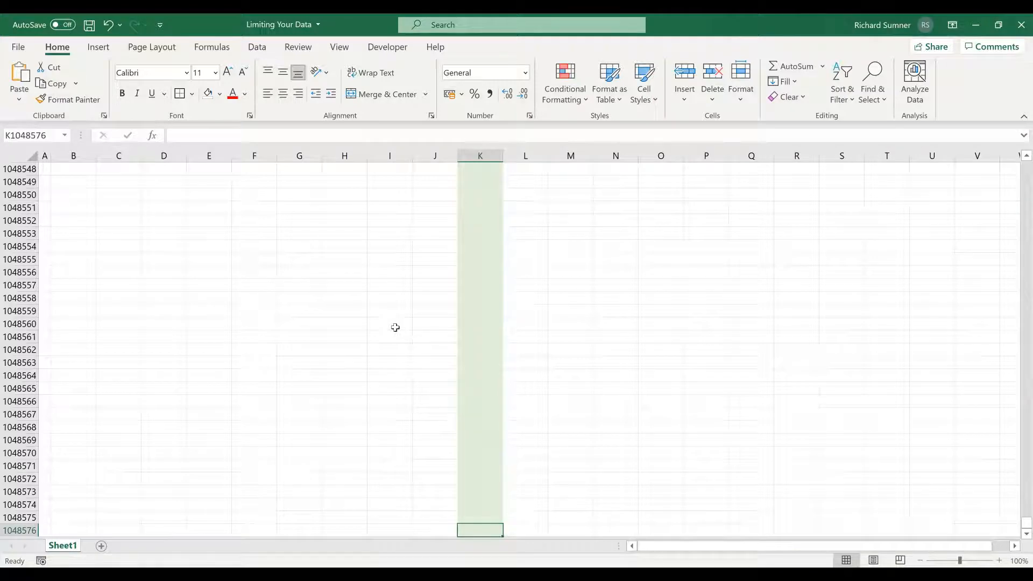
pyautogui.hotkey('ctrl', 'Up')
pyautogui.hotkey('ctrl', 'Up')
pyautogui.hotkey('ctrl', 'Up')
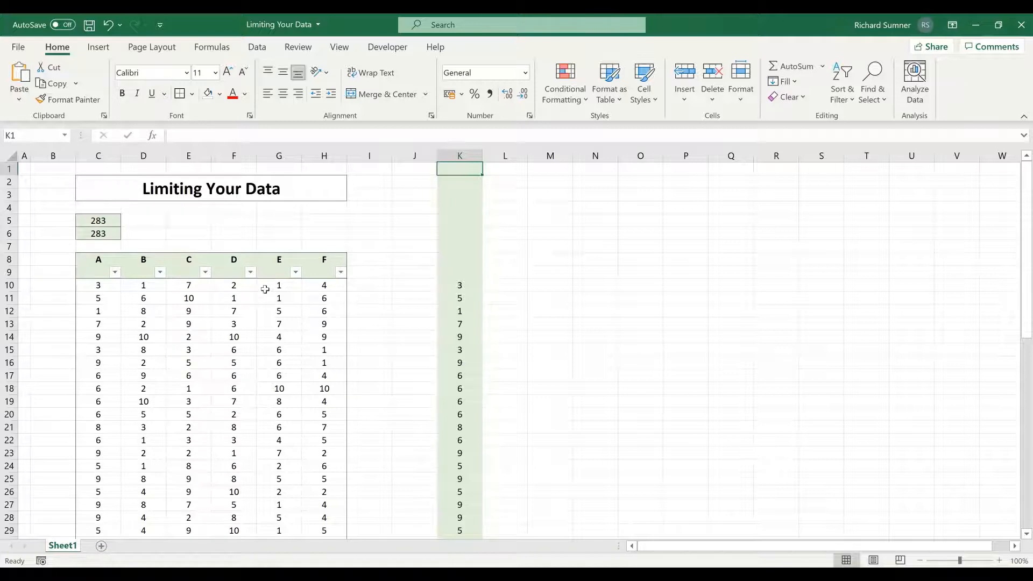
# Step: Hide all unused rows from row 61 down to the end of the worksheet
pyautogui.scroll(-11, 265, 289)
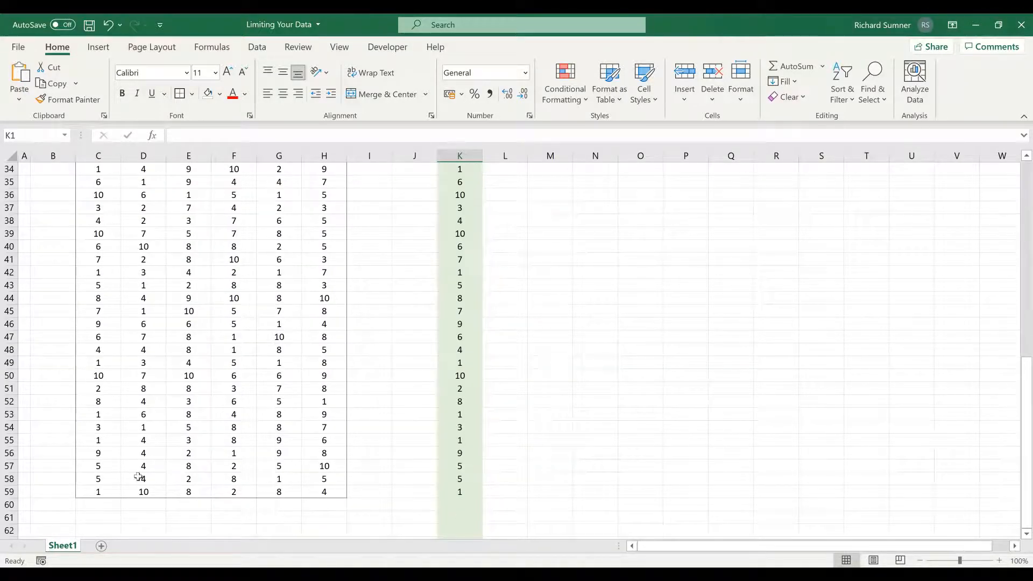
pyautogui.scroll(11, 325, 308)
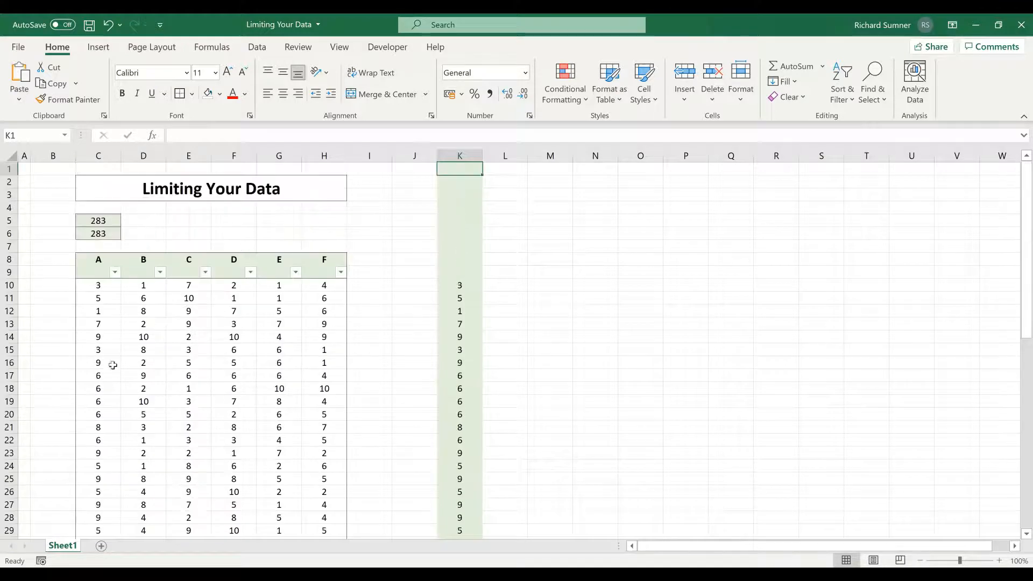
pyautogui.scroll(-6, 193, 393)
pyautogui.scroll(-12, 192, 393)
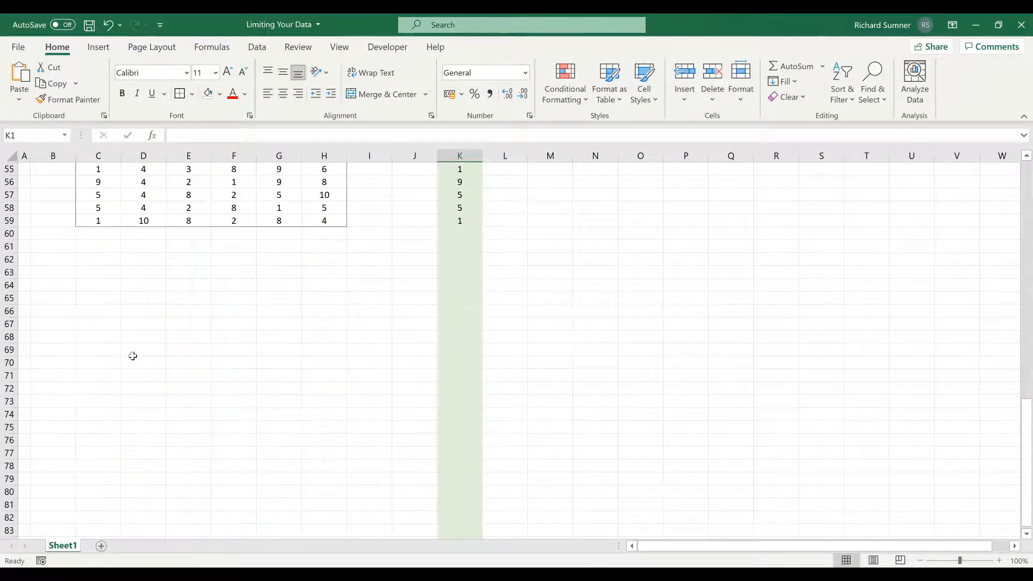
pyautogui.click(9, 246)
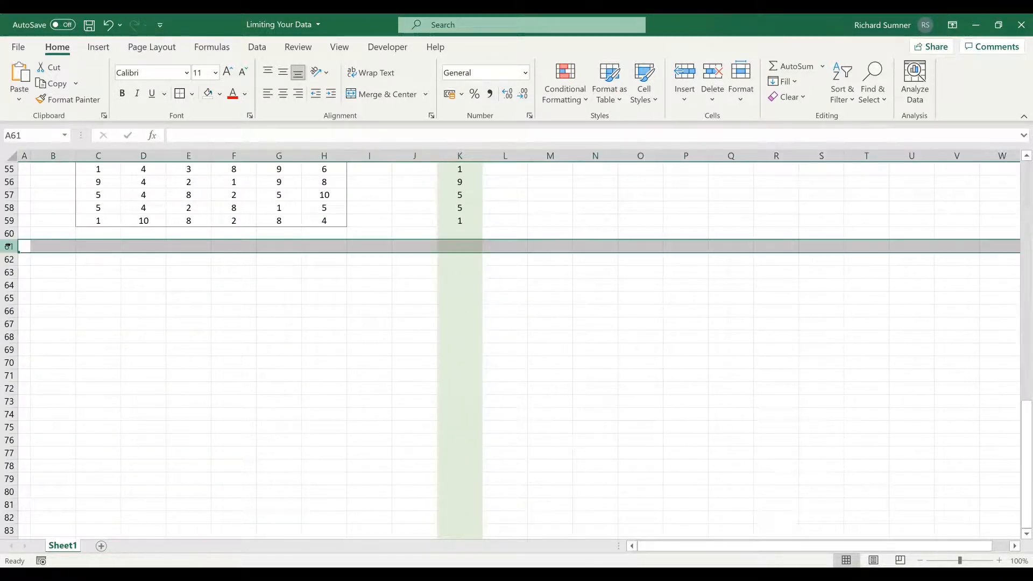
pyautogui.hotkey('ctrl', 'shift', 'Down')
pyautogui.rightClick(10, 246)
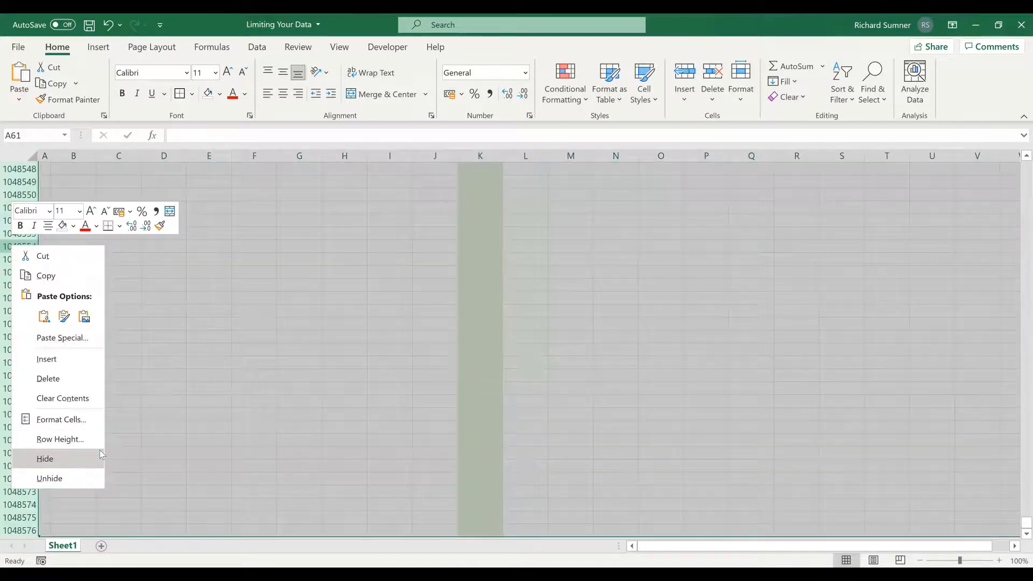
pyautogui.click(101, 455)
pyautogui.click(182, 266)
# Step: Turn off the Locked protection setting for the table cells C9:H59
pyautogui.hotkey('ctrl', 'Up')
pyautogui.press('Left')
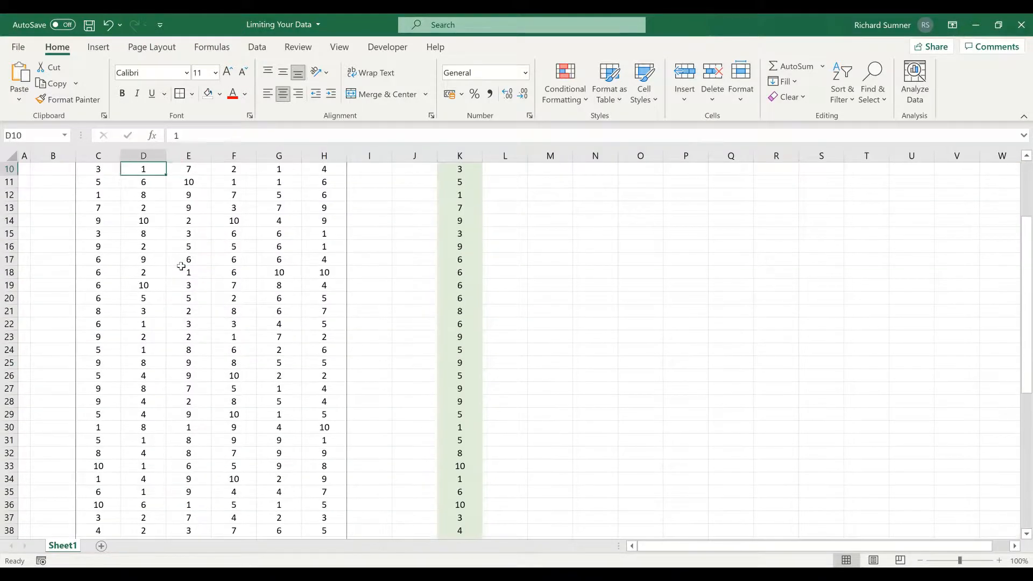
pyautogui.press('Up')
pyautogui.press('Left')
pyautogui.hotkey('shift', 'Right')
pyautogui.hotkey('shift', 'Right')
pyautogui.hotkey('shift', 'Right')
pyautogui.hotkey('shift', 'Right')
pyautogui.hotkey('shift', 'Right')
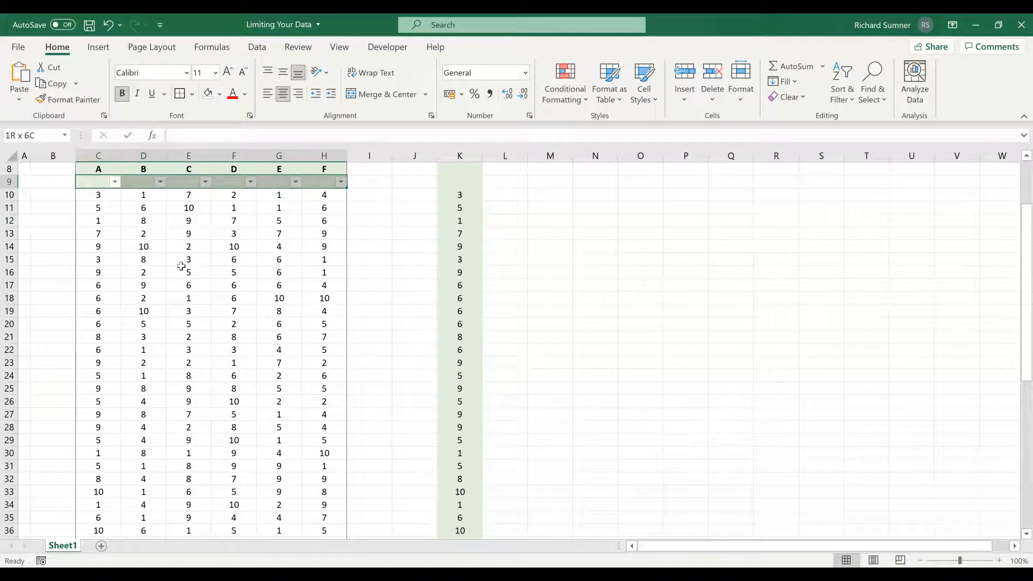
pyautogui.hotkey('ctrl', 'shift', 'Down')
pyautogui.hotkey('ctrl', 'shift', 'Down')
pyautogui.hotkey('ctrl', 'shift', 'Down')
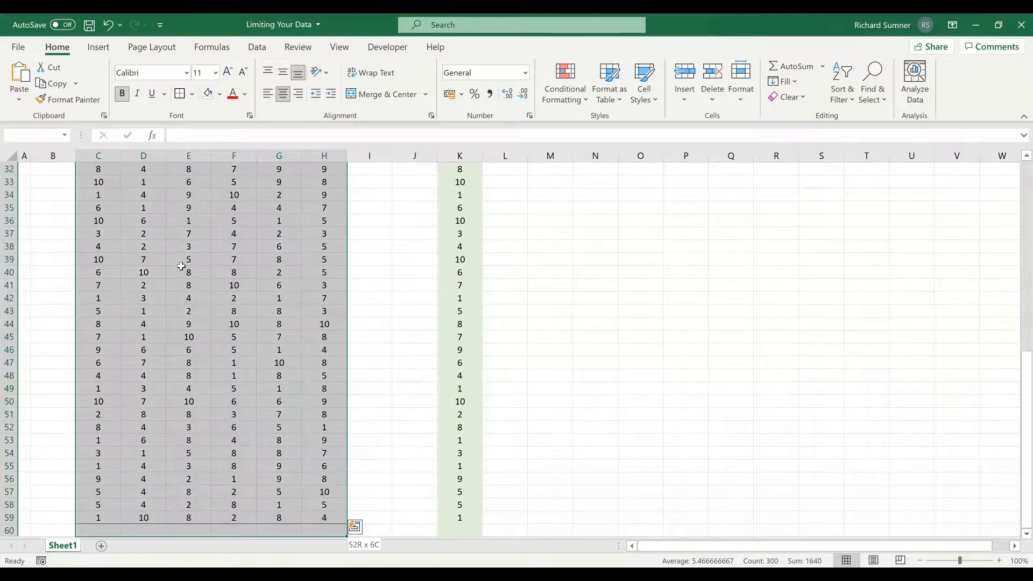
pyautogui.rightClick(182, 266)
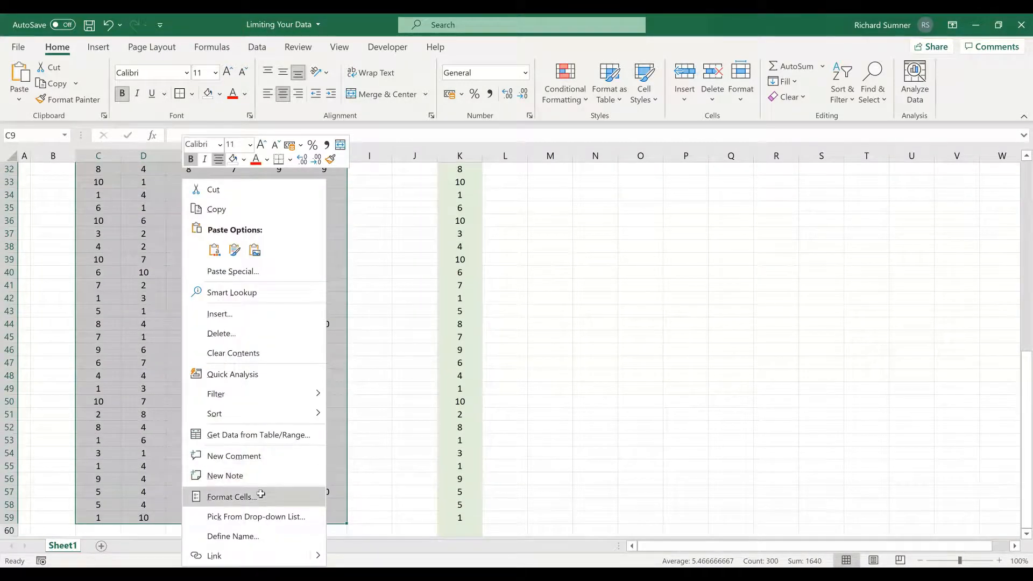
pyautogui.click(261, 494)
pyautogui.click(102, 255)
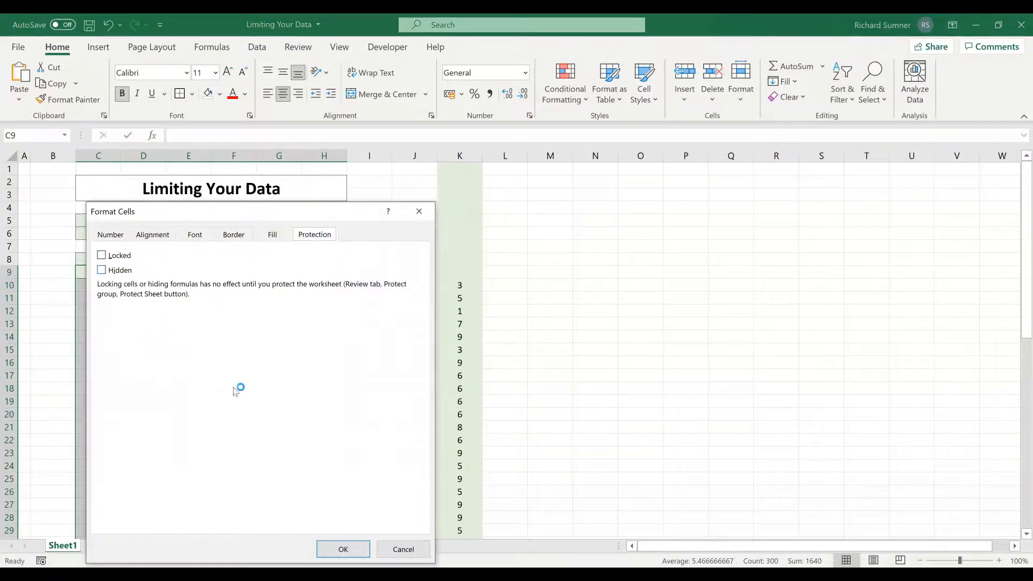
pyautogui.click(353, 550)
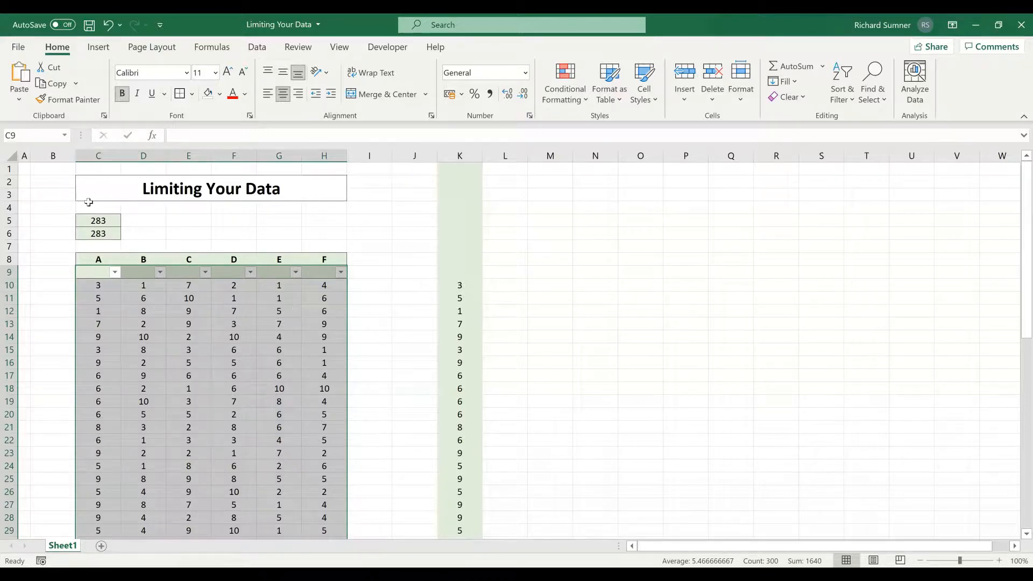
# Step: Compare the fixed-range SUM formula in C6 with the whole-column SUM formula in C5
pyautogui.click(28, 169)
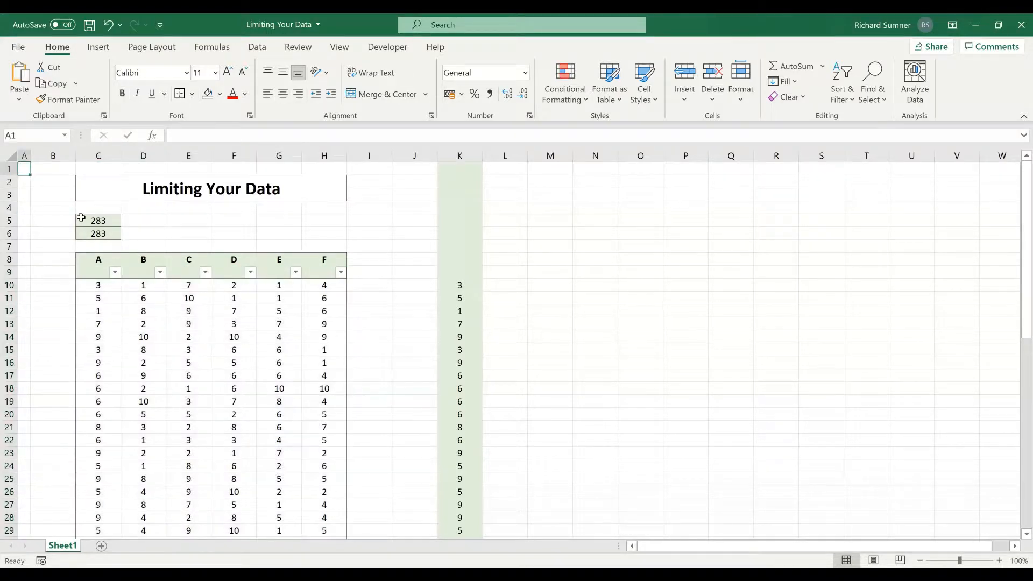
pyautogui.click(111, 234)
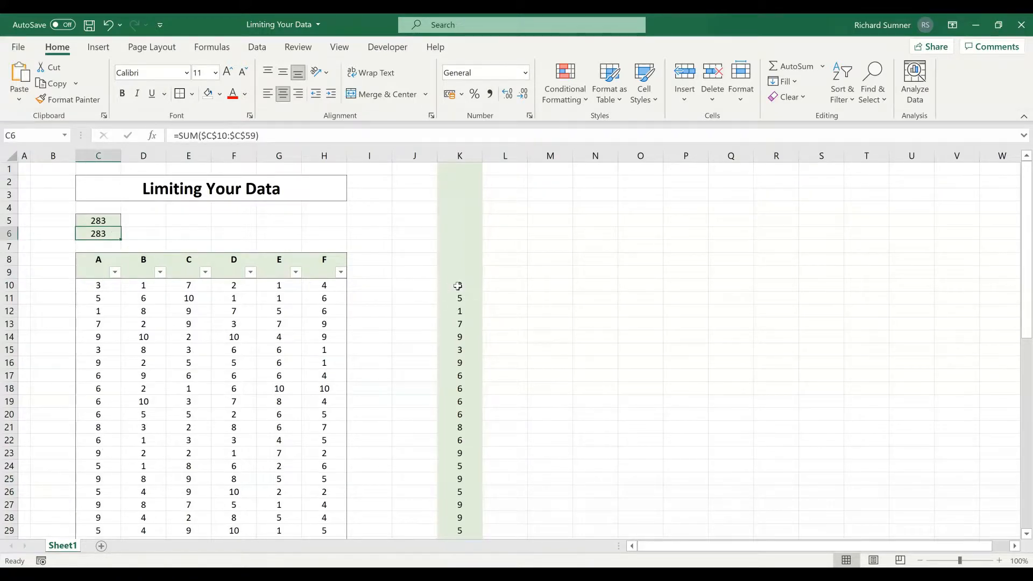
pyautogui.click(114, 221)
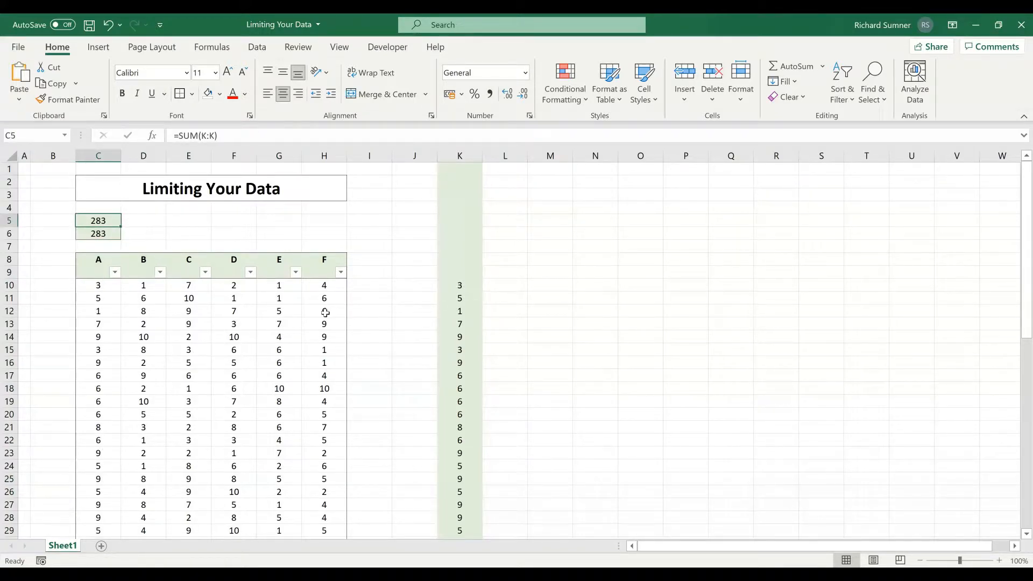